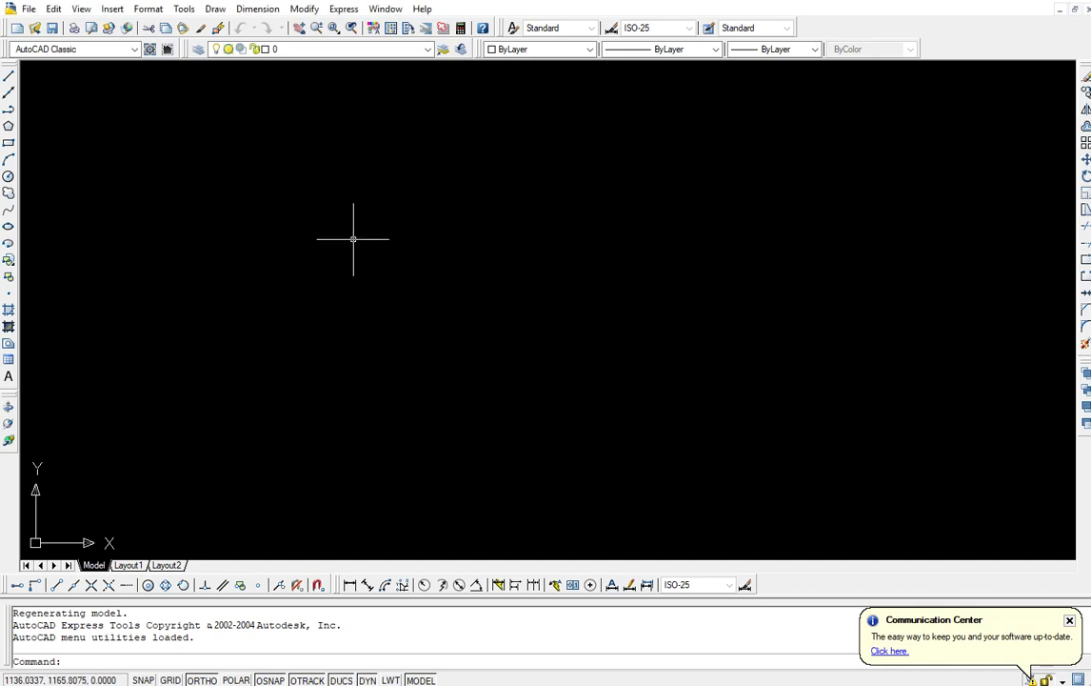
- Load the 'Sqare to Round' LISP routine with APPLOAD
{"action": "type", "text": "ap"}
{"action": "key", "text": "Return"}
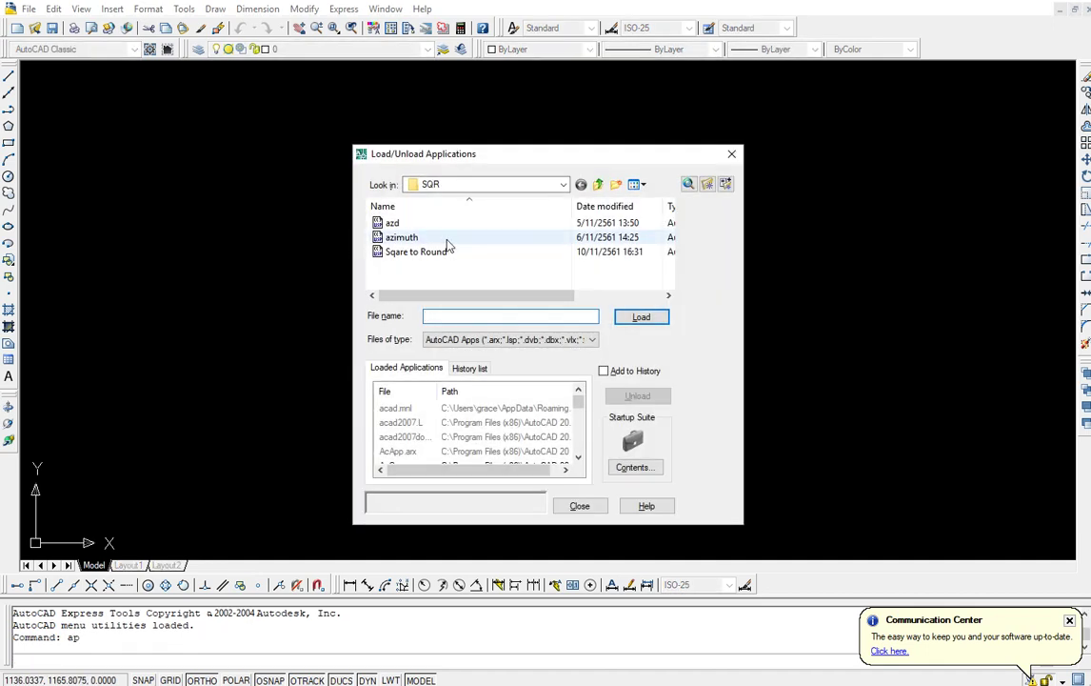
{"action": "left_click", "coordinate": [419, 251]}
{"action": "left_click", "coordinate": [641, 317]}
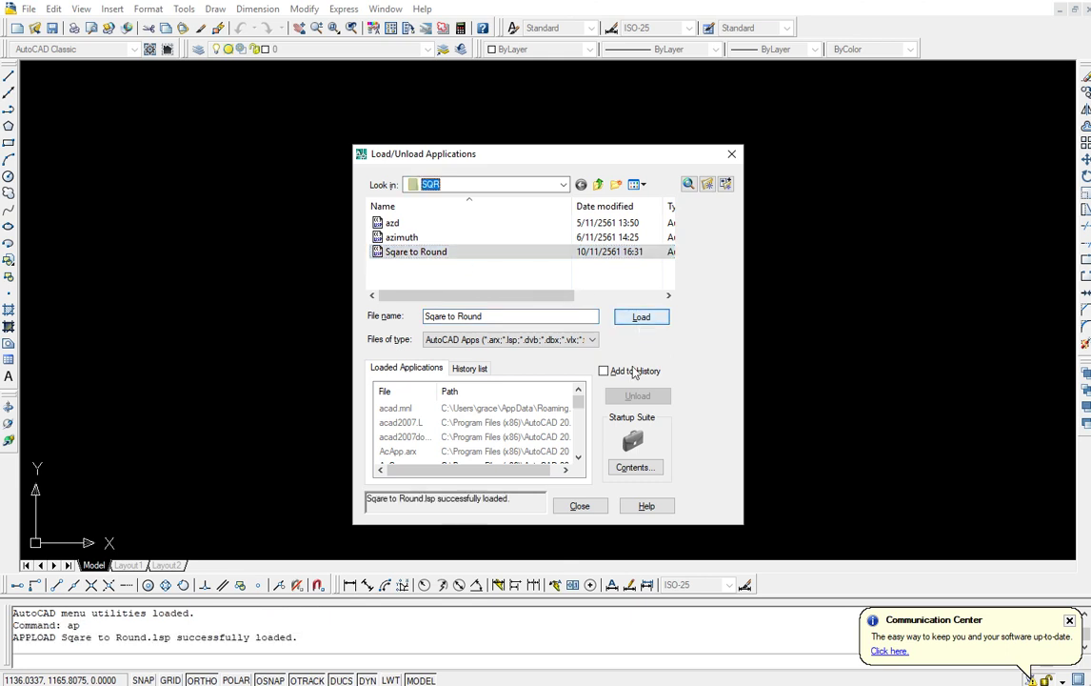
{"action": "left_click", "coordinate": [578, 505]}
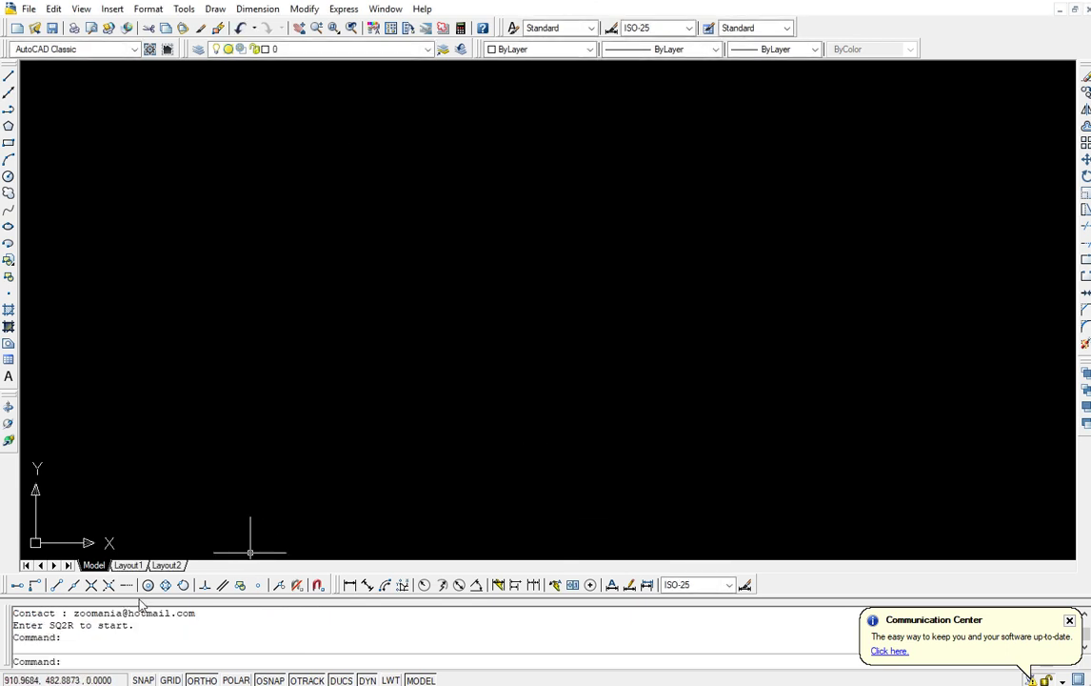
- Enlarge the command window to read the SQ2R start instruction, then begin typing SQ2R
{"action": "left_click_drag", "start_coordinate": [182, 593], "coordinate": [177, 581]}
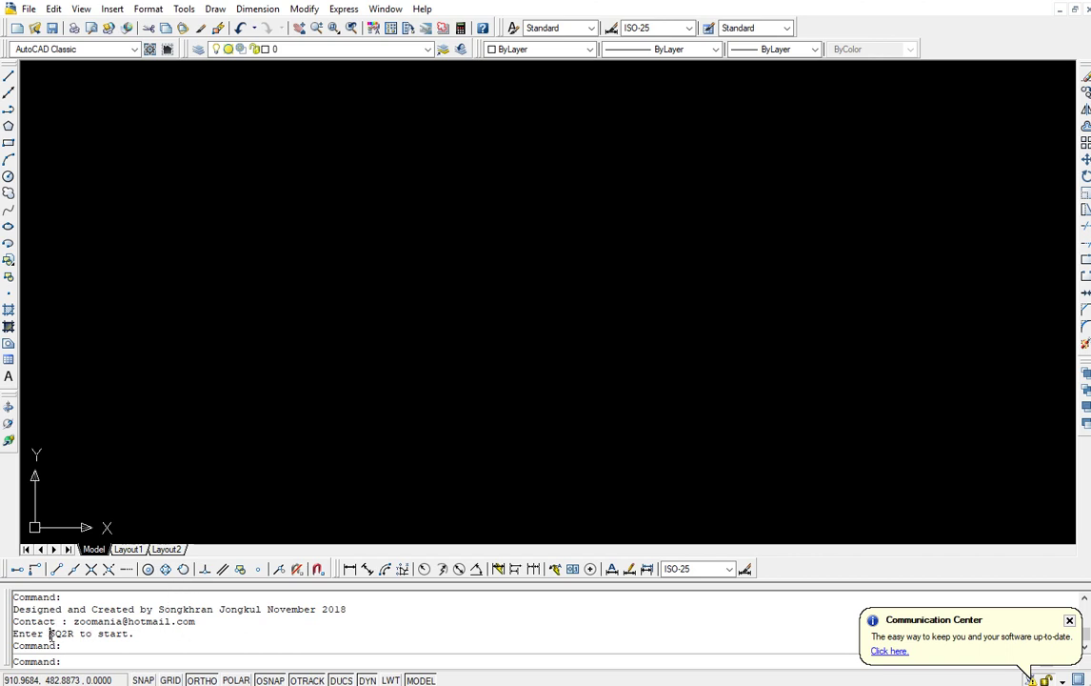
{"action": "left_click_drag", "start_coordinate": [49, 634], "coordinate": [71, 635]}
{"action": "left_click", "coordinate": [235, 392]}
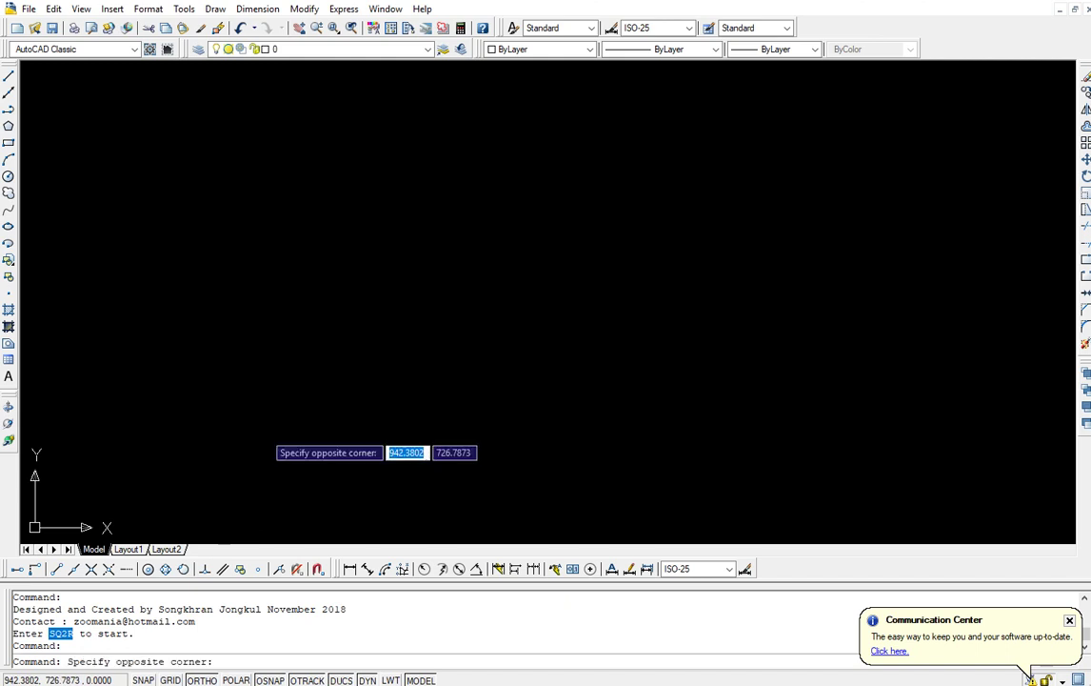
{"action": "left_click", "coordinate": [225, 374]}
{"action": "type", "text": "sq2r"}
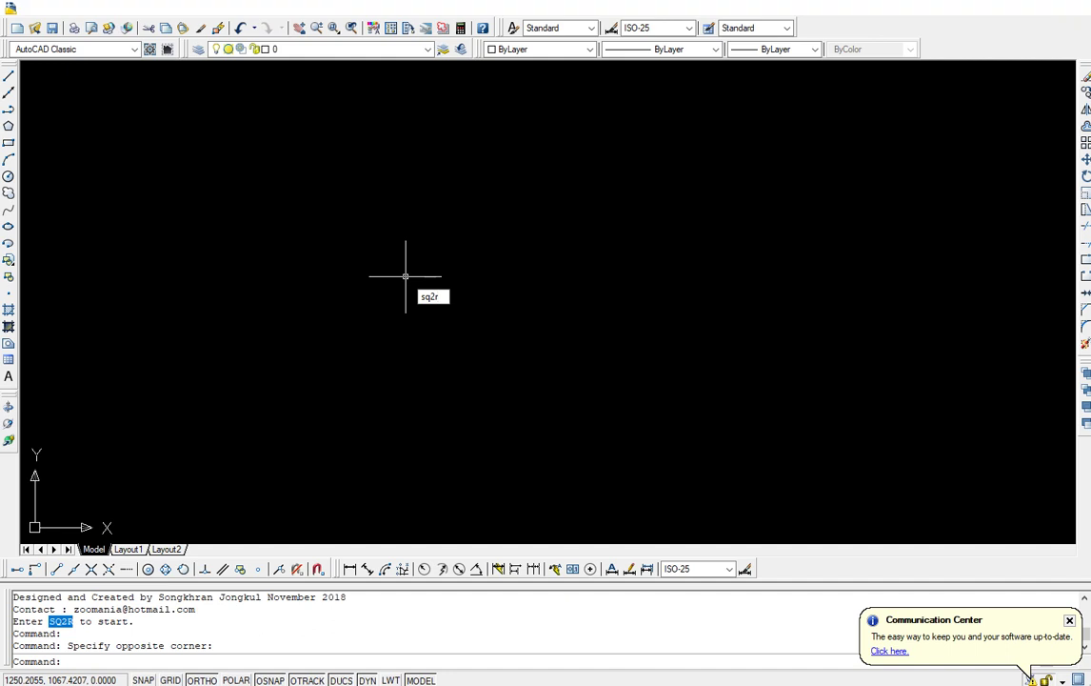
- Run SQ2R with defaults 450, 250, 500, 200, diameter 300, height 400, then pick a start point
{"action": "key", "text": "Return"}
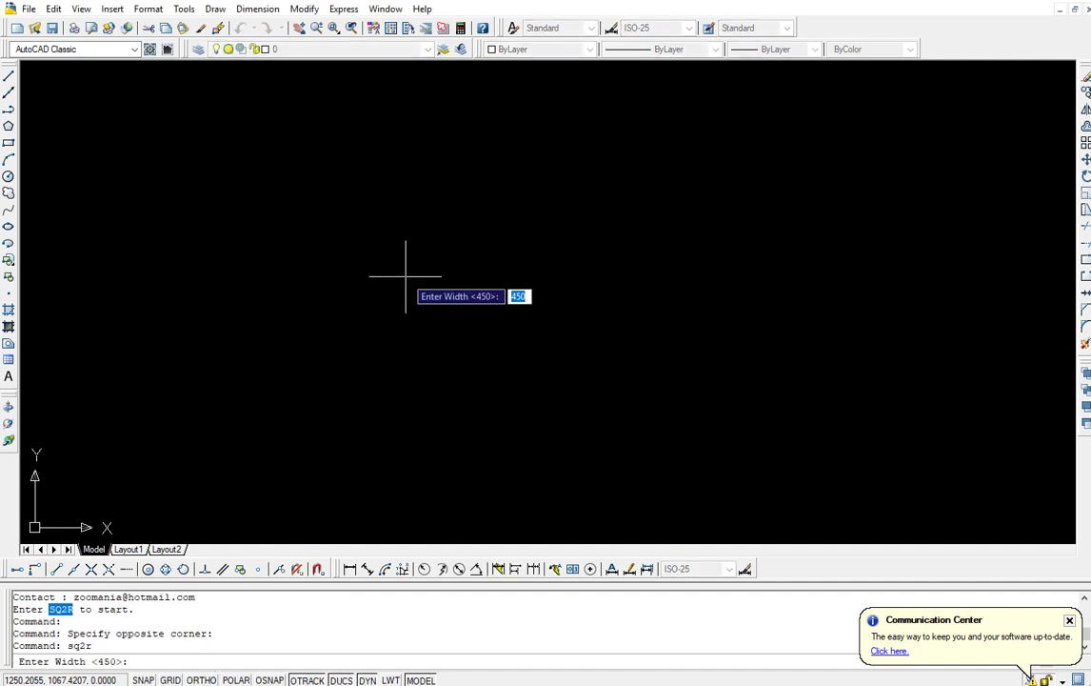
{"action": "key", "text": "Return"}
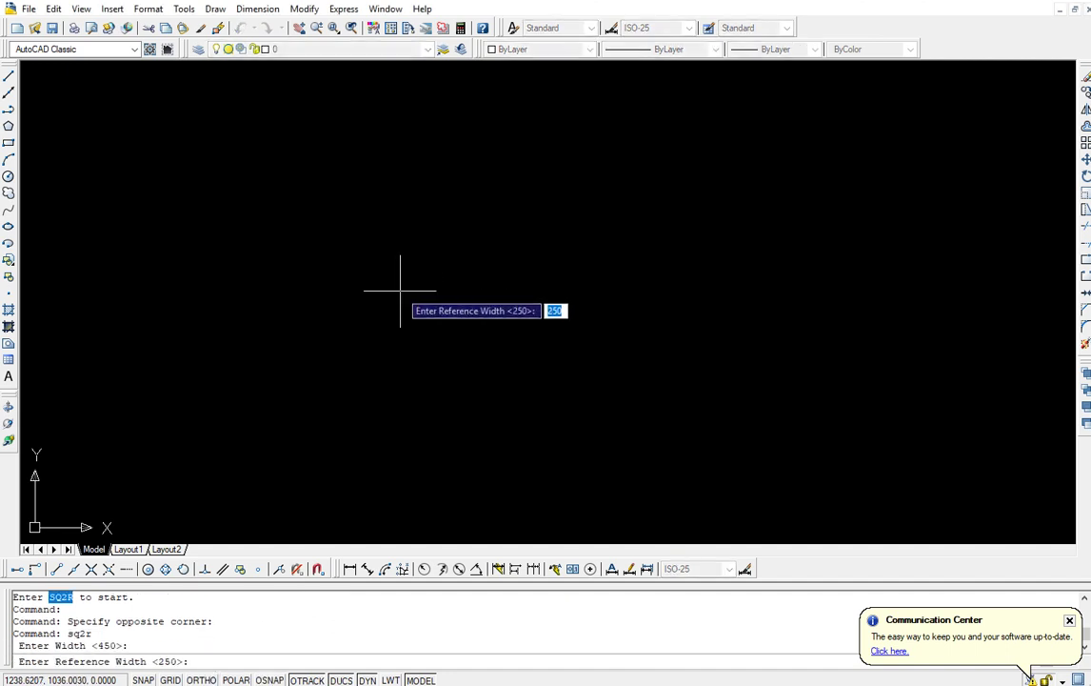
{"action": "key", "text": "Return"}
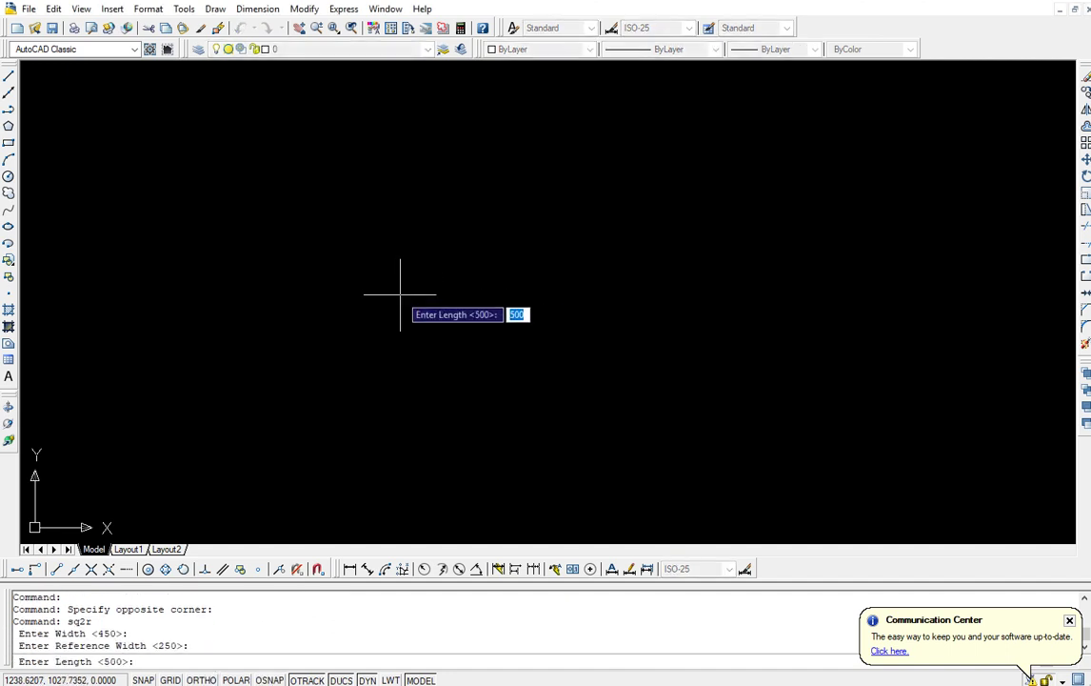
{"action": "key", "text": "Return"}
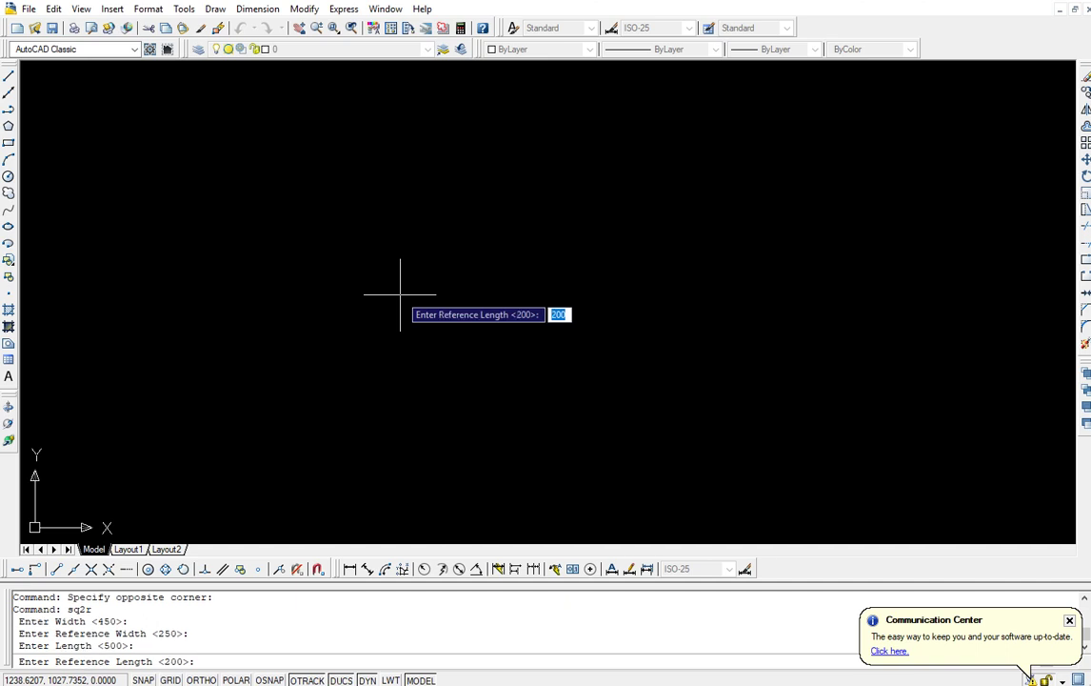
{"action": "key", "text": "Return"}
{"action": "key", "text": "Return"}
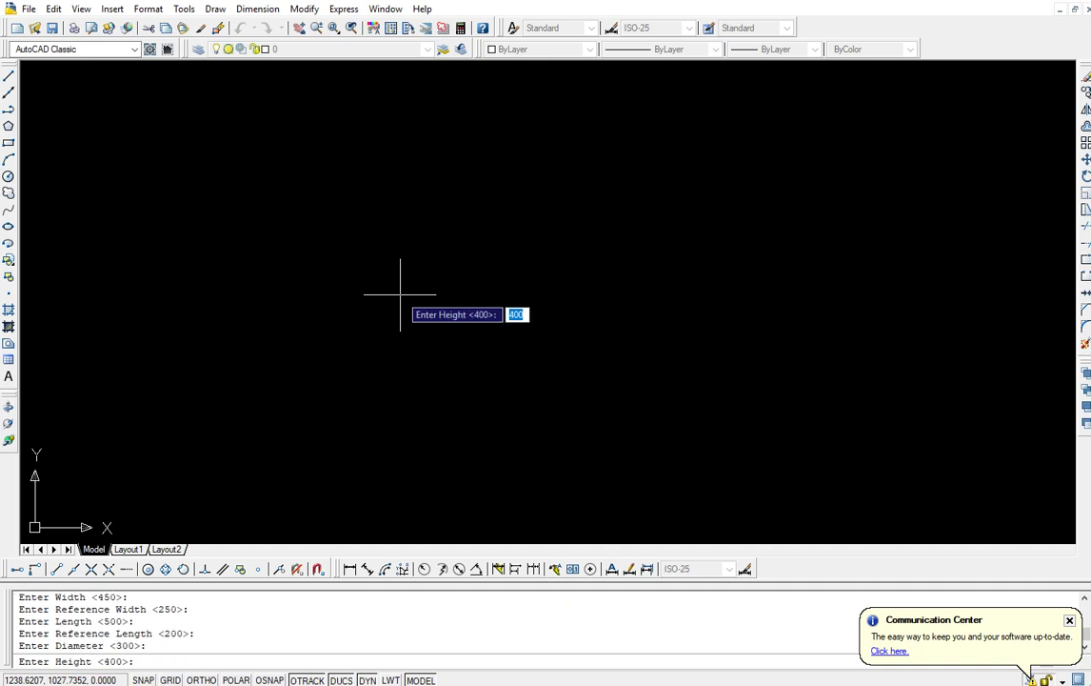
{"action": "key", "text": "Return"}
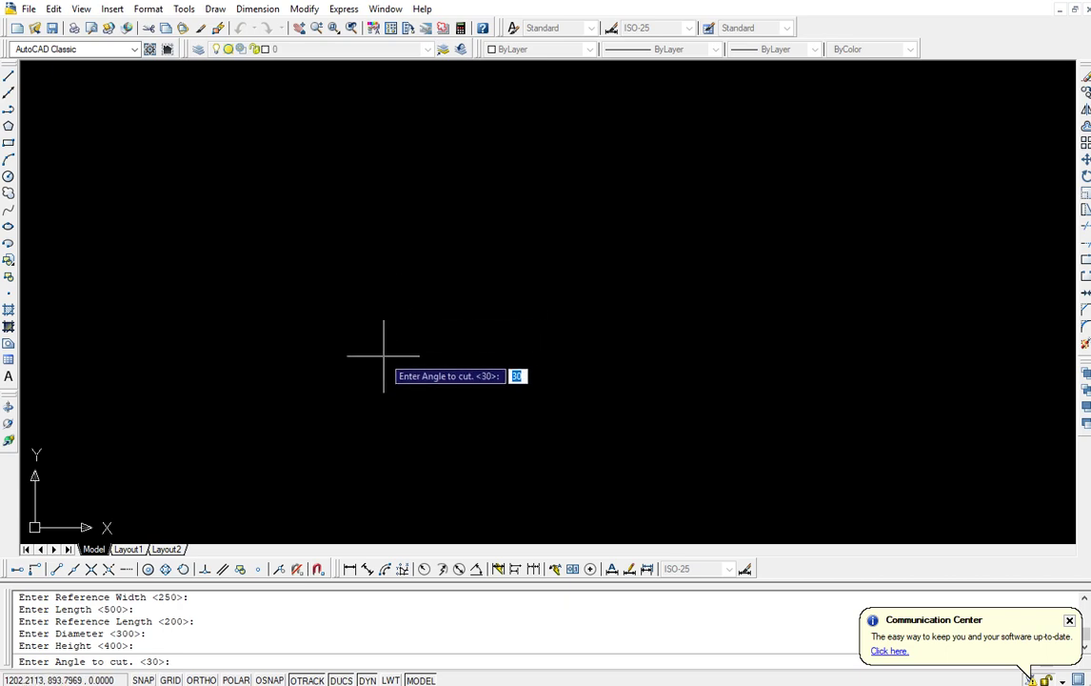
{"action": "key", "text": "Return"}
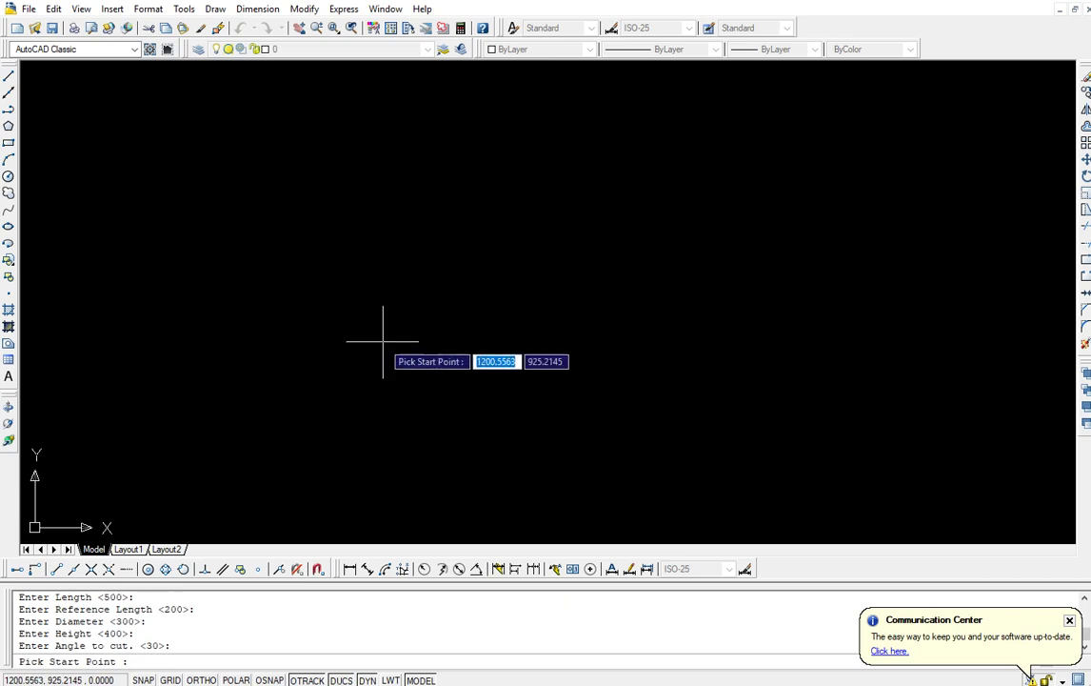
{"action": "left_click", "coordinate": [337, 314]}
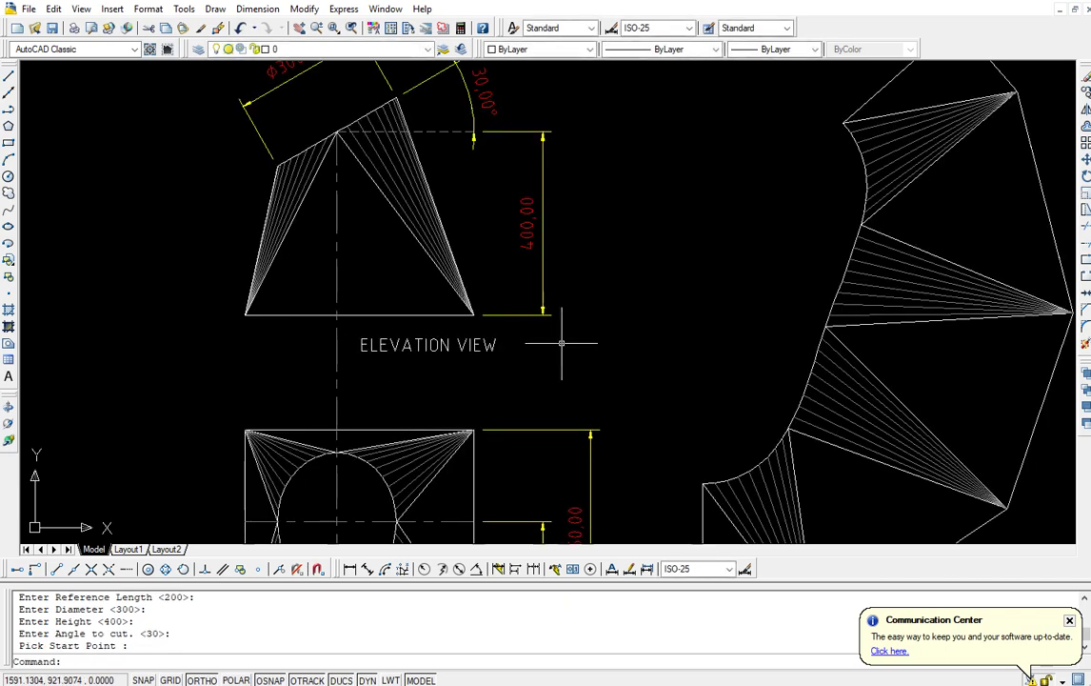
- Zoom and pan until the elevation, plan and pattern all fit on screen
{"action": "scroll", "coordinate": [560, 341], "scroll_direction": "down", "scroll_amount": 2}
{"action": "scroll", "coordinate": [586, 341], "scroll_direction": "down", "scroll_amount": 2}
{"action": "scroll", "coordinate": [587, 341], "scroll_direction": "up", "scroll_amount": 2}
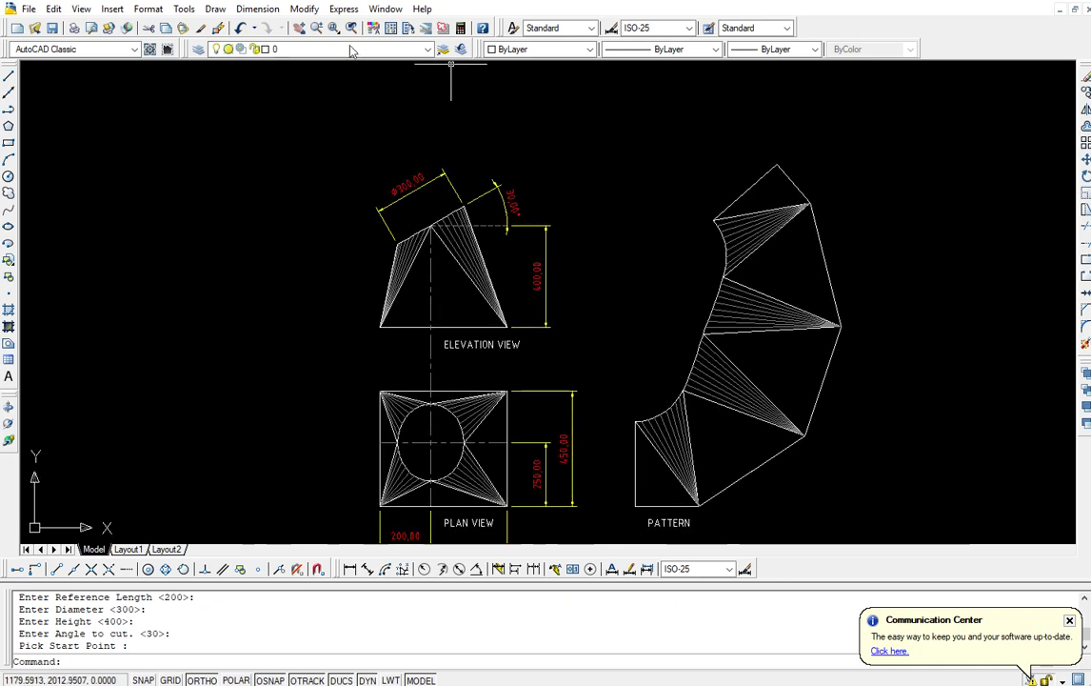
{"action": "left_click", "coordinate": [299, 27]}
{"action": "mouse_move", "coordinate": [610, 317]}
{"action": "left_mouse_down"}
{"action": "mouse_move", "coordinate": [446, 258]}
{"action": "mouse_move", "coordinate": [353, 278]}
{"action": "left_mouse_up"}
{"action": "right_click", "coordinate": [355, 252]}
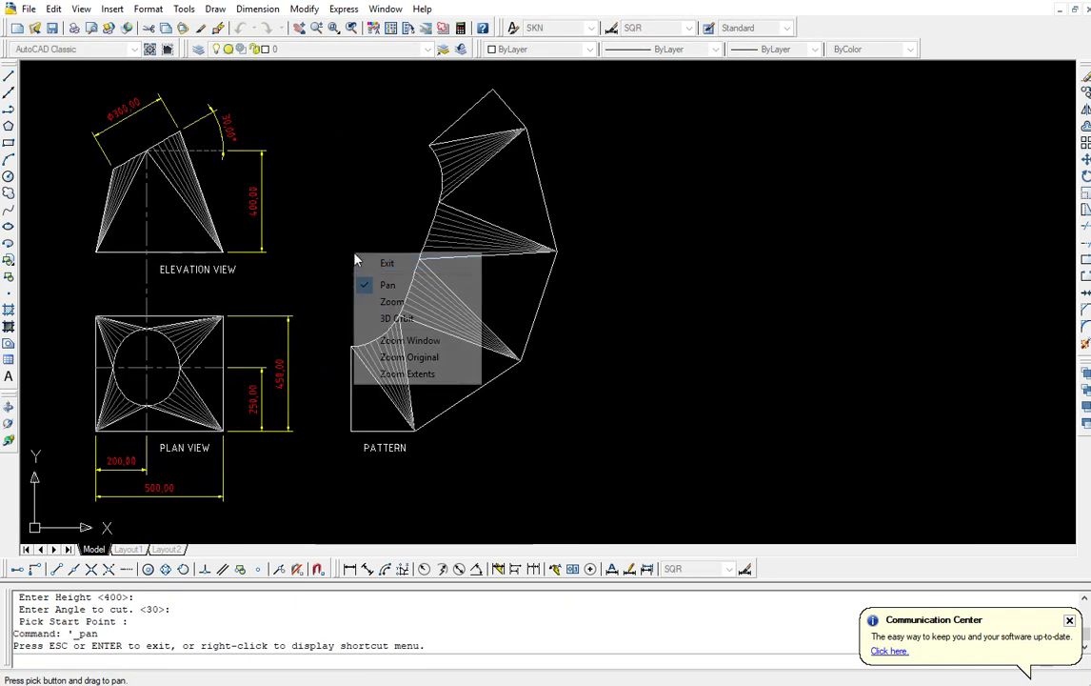
{"action": "left_click", "coordinate": [377, 261]}
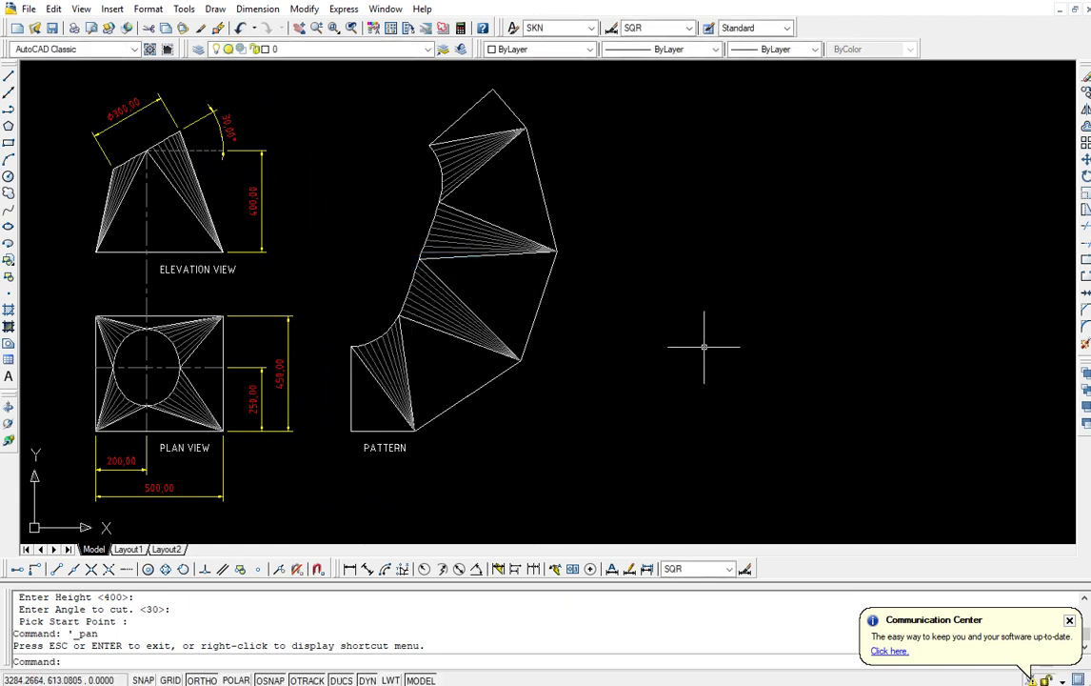
- Rerun SQ2R with width 500, reference width 250 and length 600
{"action": "type", "text": "sq2r"}
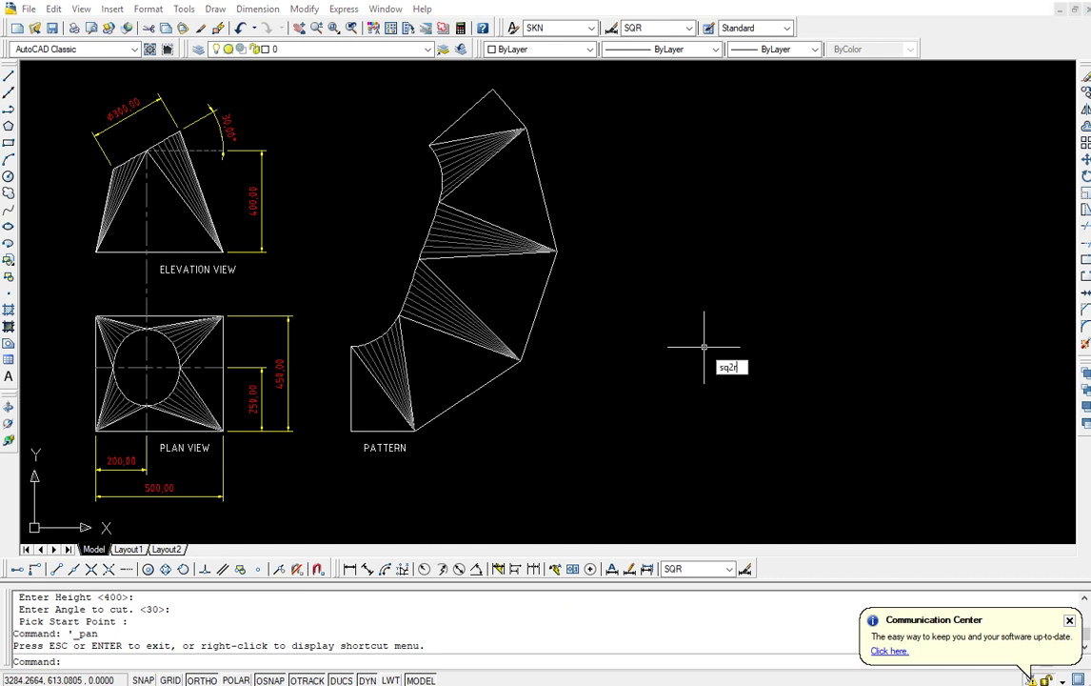
{"action": "key", "text": "Return"}
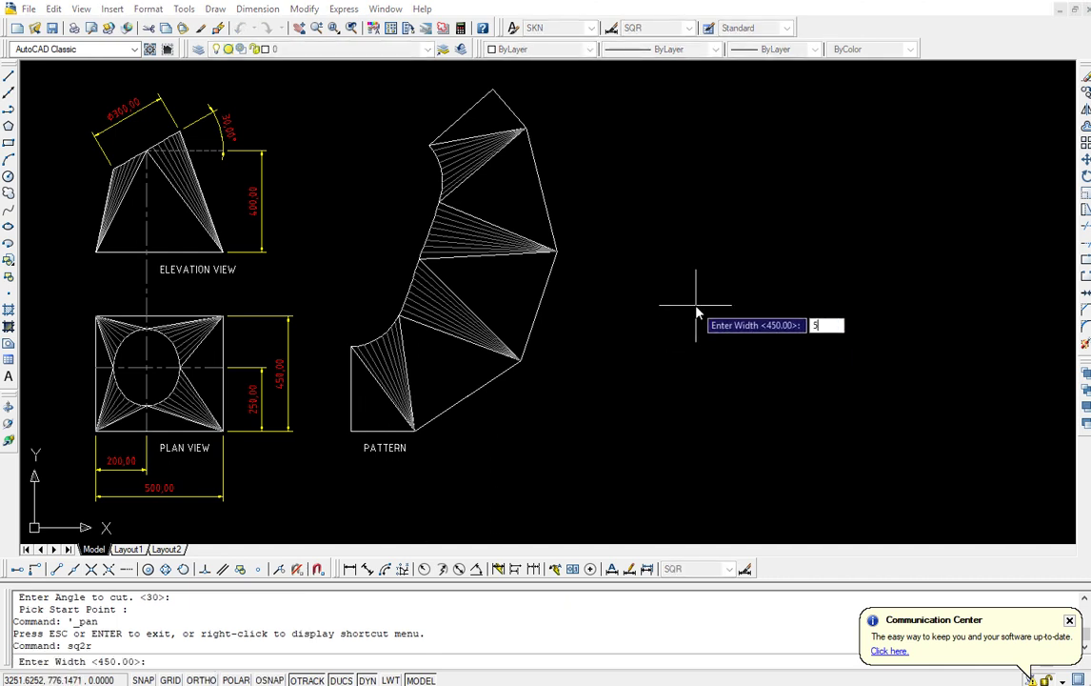
{"action": "type", "text": "500"}
{"action": "key", "text": "Return"}
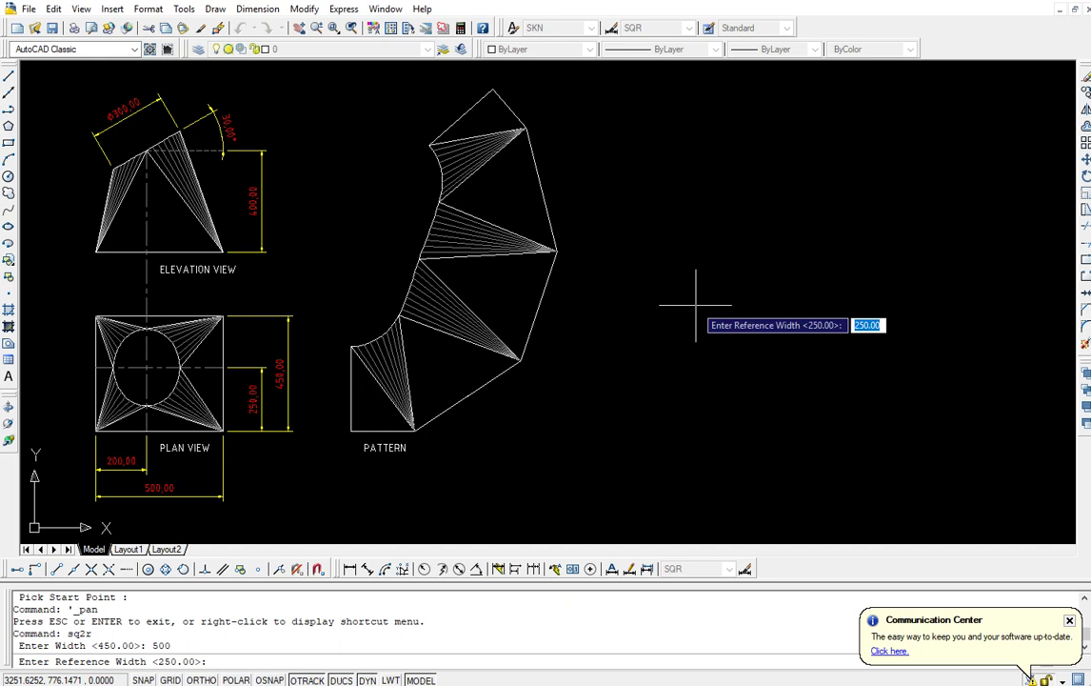
{"action": "key", "text": "Return"}
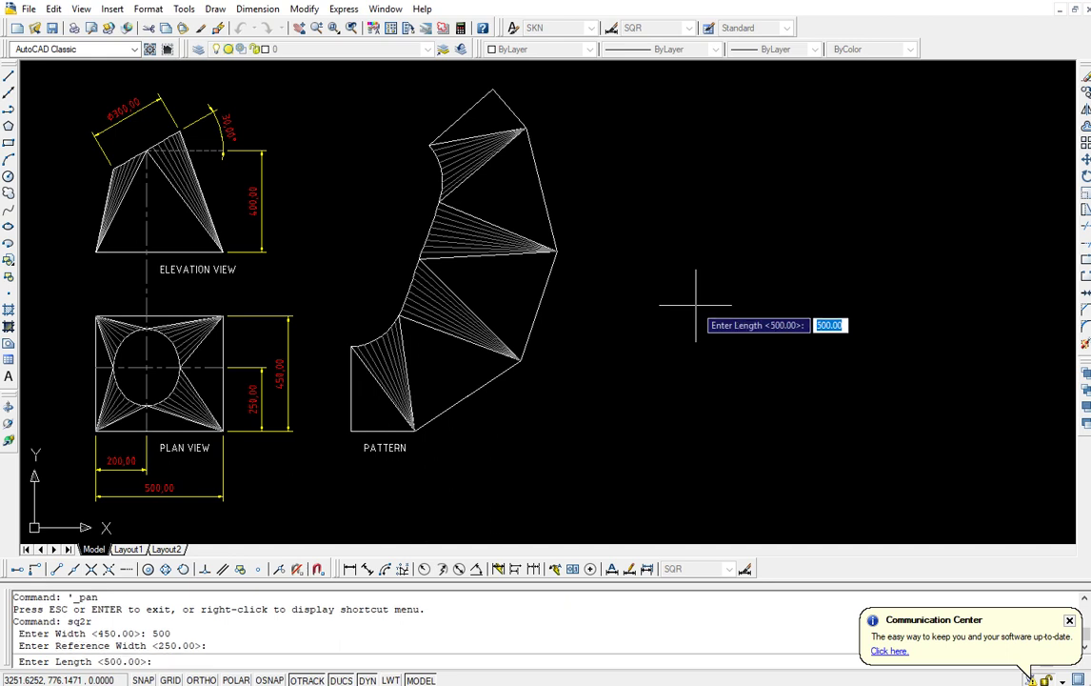
{"action": "type", "text": "600"}
{"action": "key", "text": "Return"}
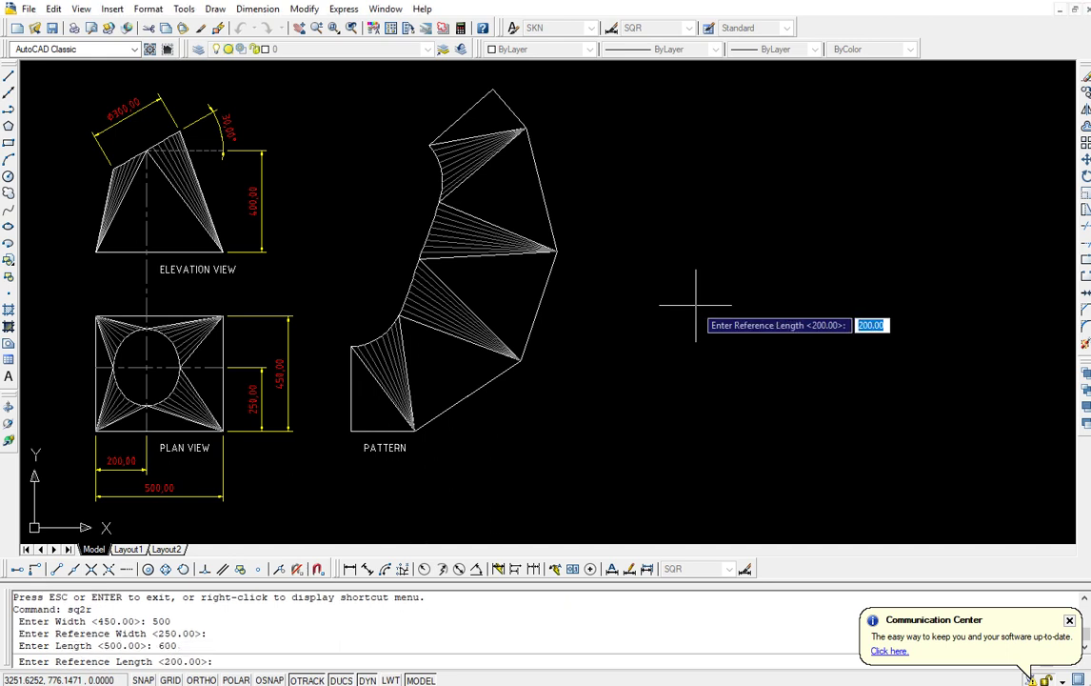
- Enter reference length 300, diameter 350, height 500 and cut angle 0
{"action": "type", "text": "300"}
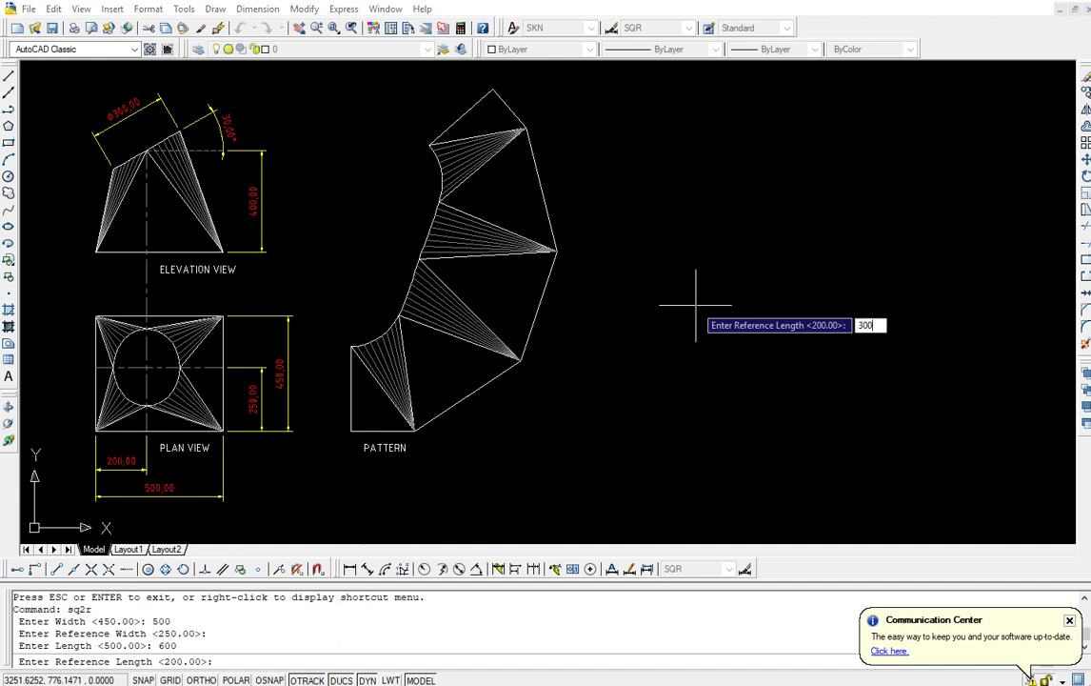
{"action": "key", "text": "Return"}
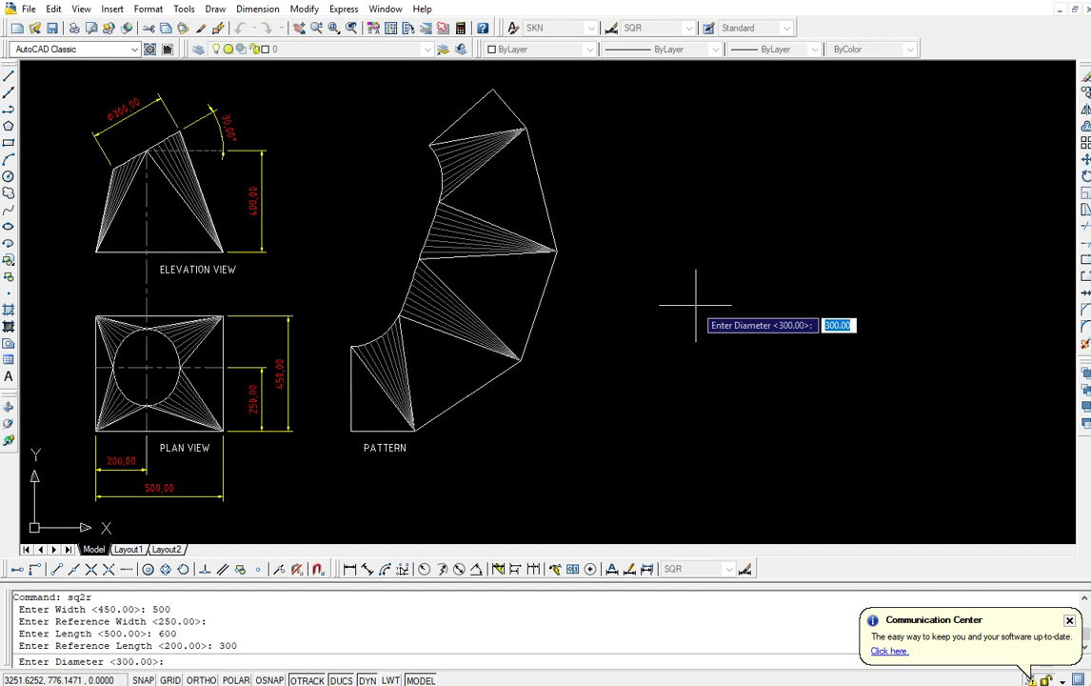
{"action": "type", "text": "350"}
{"action": "key", "text": "Return"}
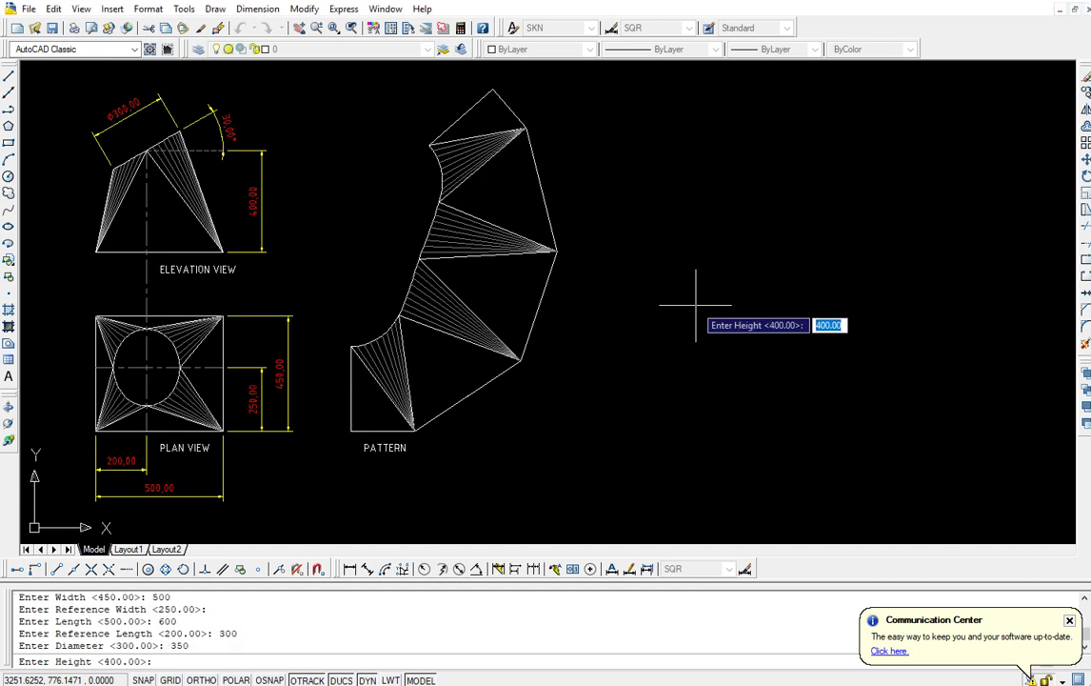
{"action": "type", "text": "5"}
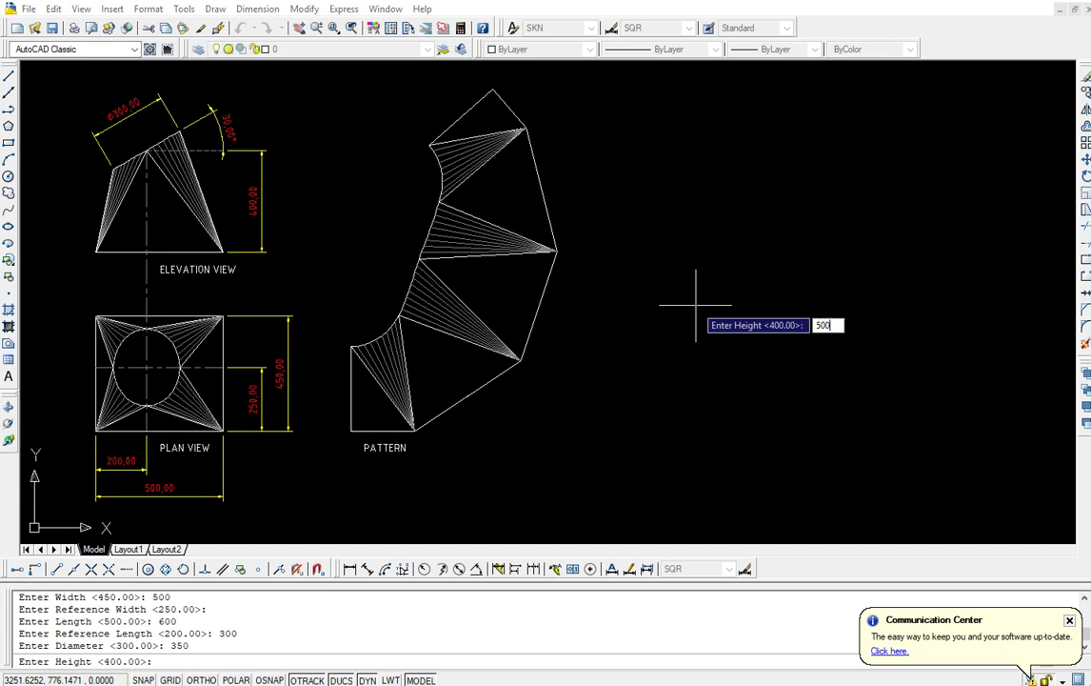
{"action": "key", "text": "Return"}
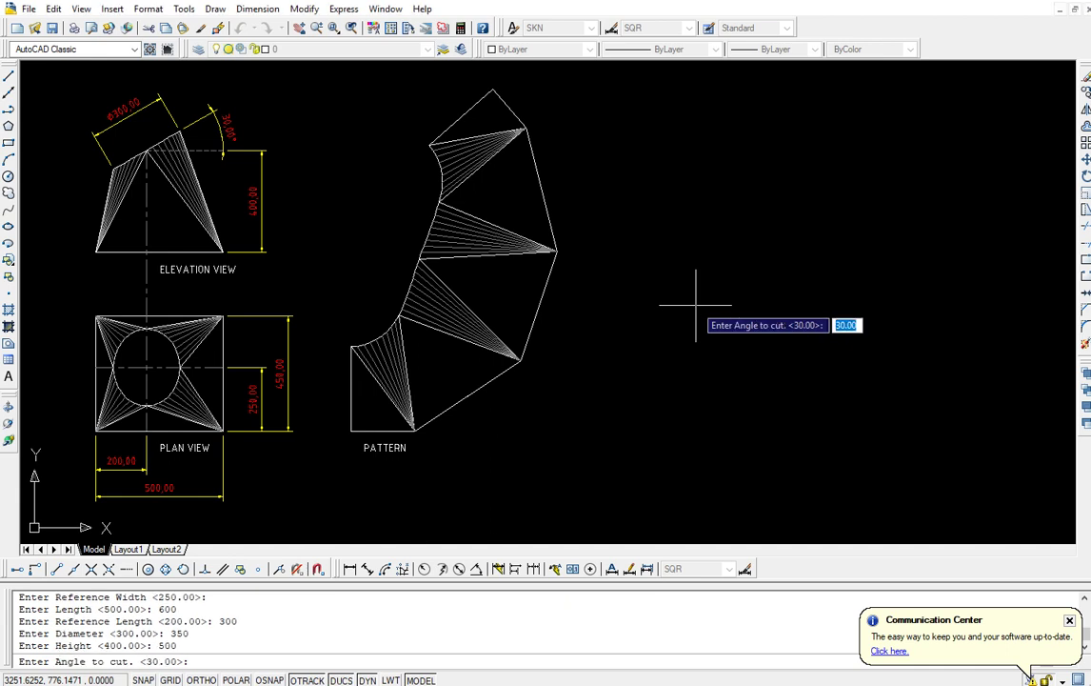
{"action": "type", "text": "0"}
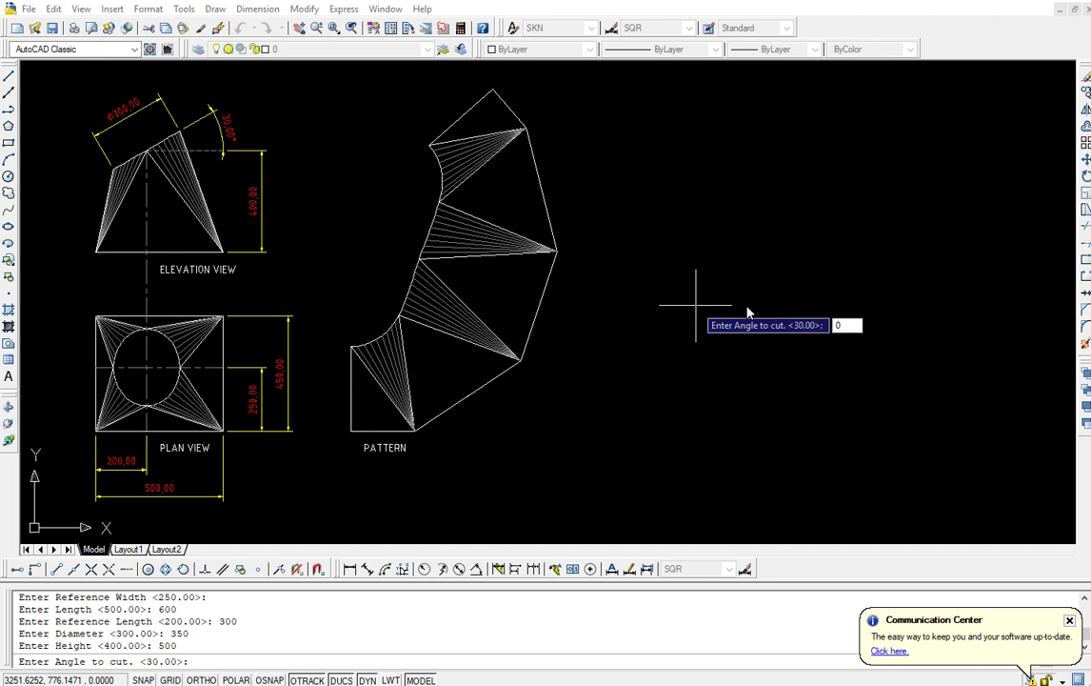
{"action": "key", "text": "Return"}
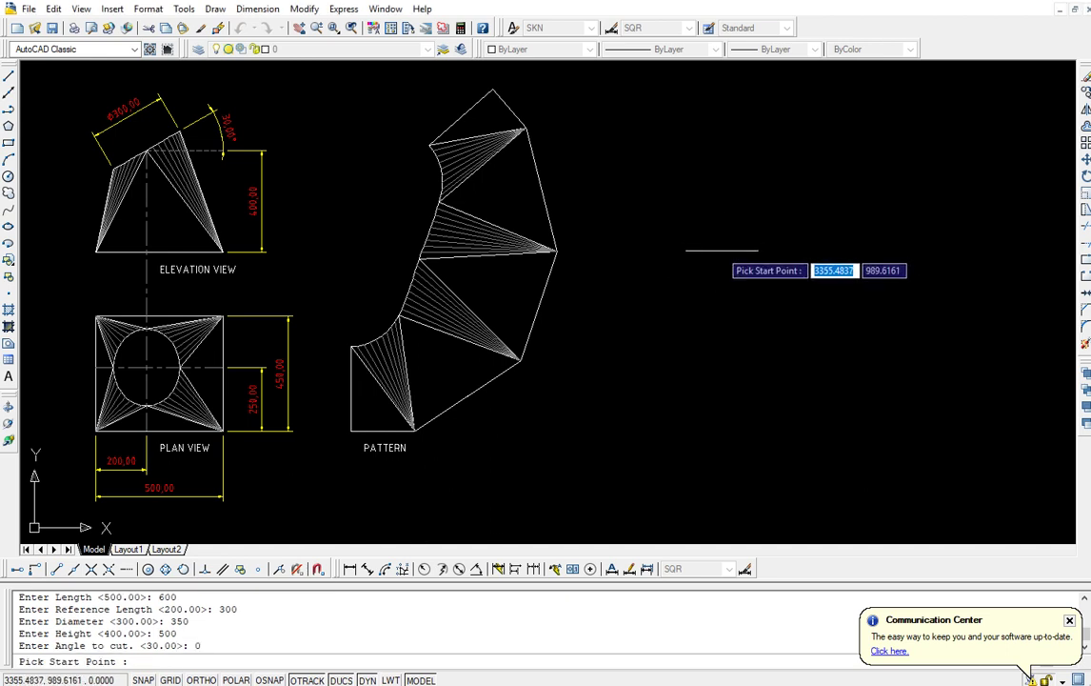
- Place the second transition set at its start point and pan to frame both sets
{"action": "left_click", "coordinate": [707, 246]}
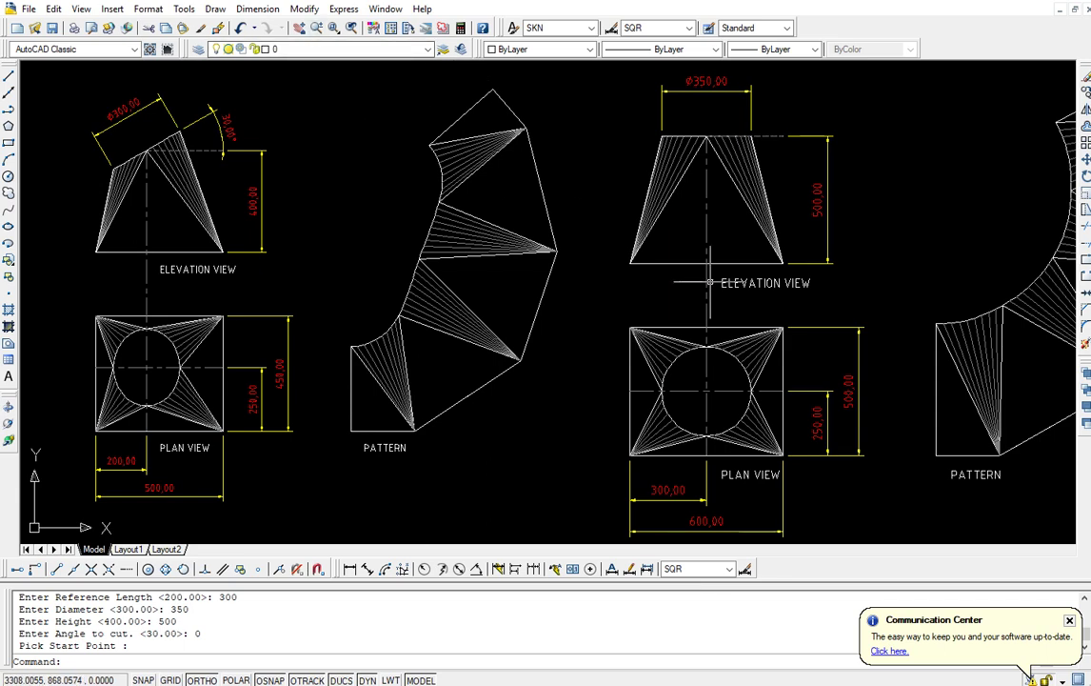
{"action": "scroll", "coordinate": [709, 286], "scroll_direction": "down", "scroll_amount": 2}
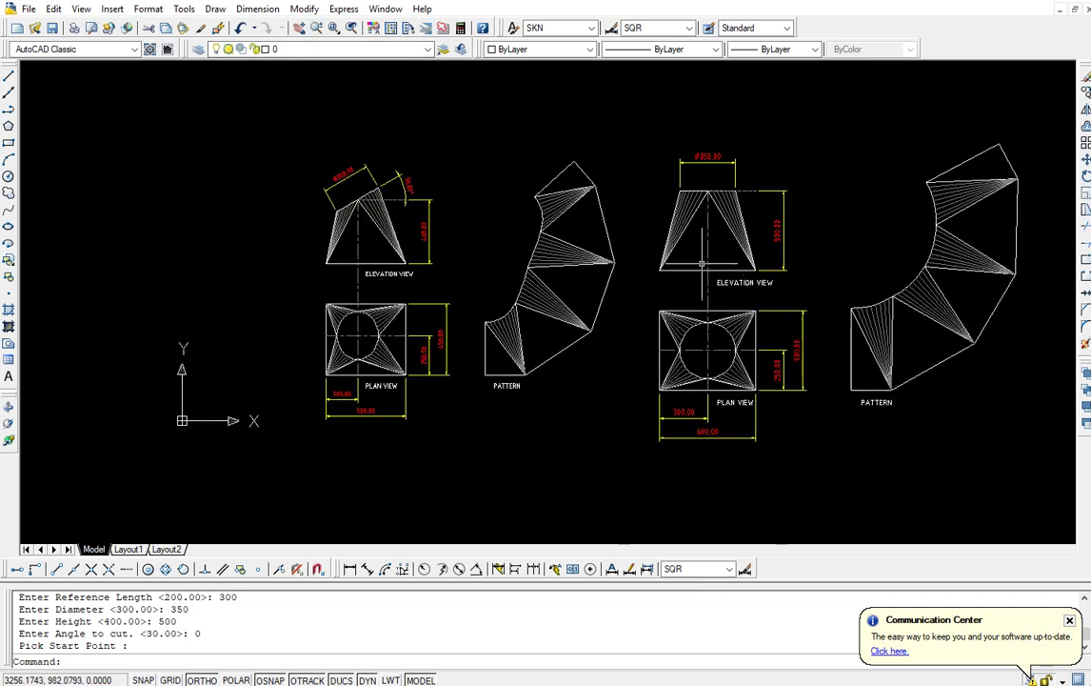
{"action": "left_click", "coordinate": [299, 27]}
{"action": "mouse_move", "coordinate": [643, 295]}
{"action": "left_mouse_down"}
{"action": "mouse_move", "coordinate": [520, 282]}
{"action": "mouse_move", "coordinate": [511, 314]}
{"action": "left_mouse_up"}
{"action": "scroll", "coordinate": [505, 283], "scroll_direction": "up", "scroll_amount": 2}
{"action": "right_click", "coordinate": [512, 314]}
{"action": "left_click", "coordinate": [540, 324]}
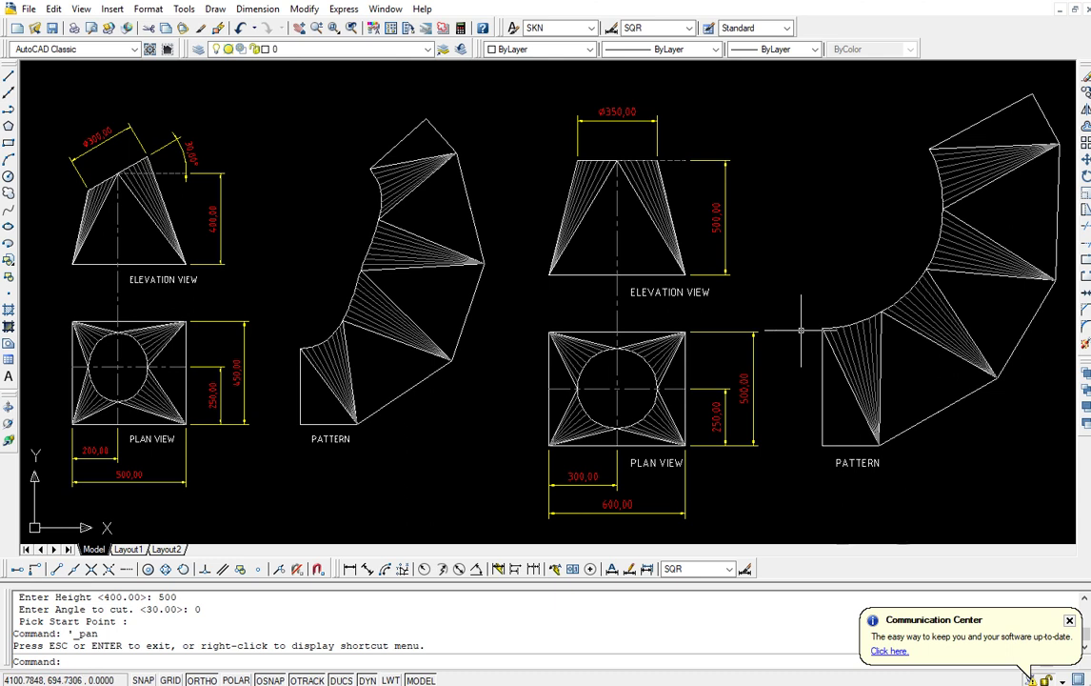
- Zoom out and pan both drawing sets toward the left
{"action": "scroll", "coordinate": [773, 316], "scroll_direction": "down", "scroll_amount": 2}
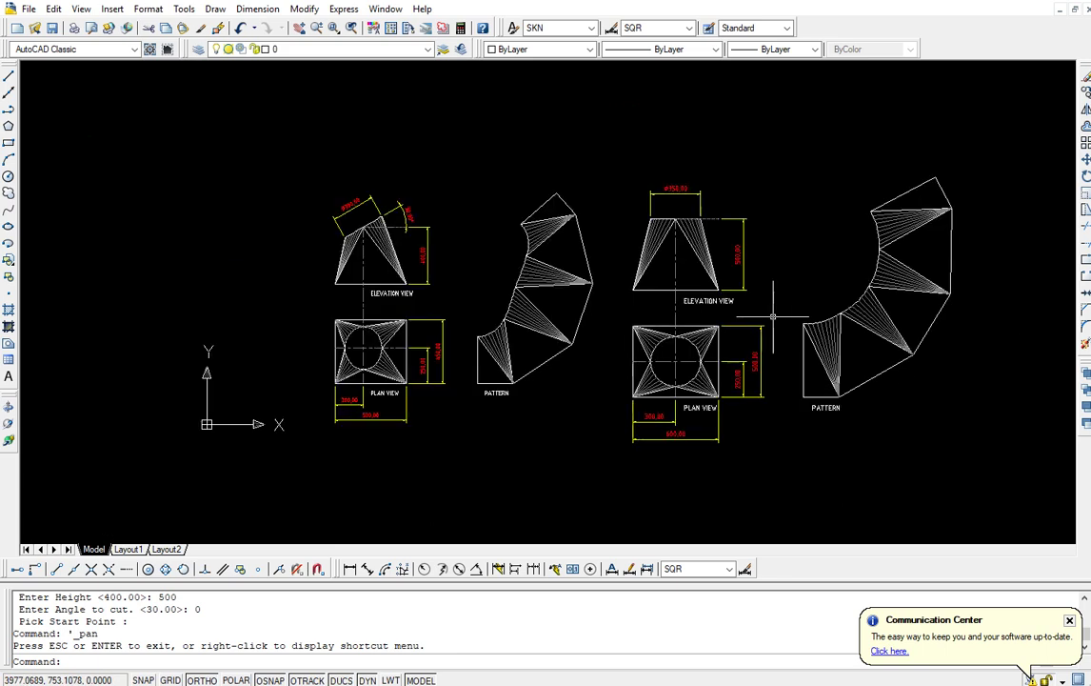
{"action": "left_click", "coordinate": [299, 28]}
{"action": "left_click_drag", "start_coordinate": [643, 250], "coordinate": [469, 234]}
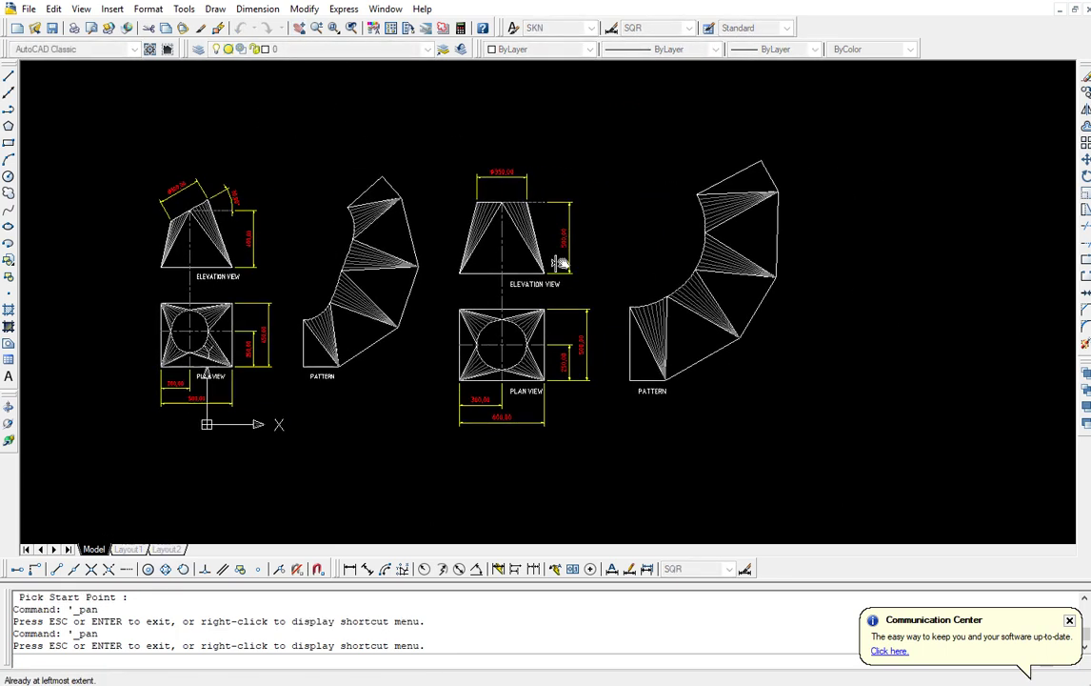
{"action": "right_click", "coordinate": [587, 283]}
{"action": "left_click", "coordinate": [620, 293]}
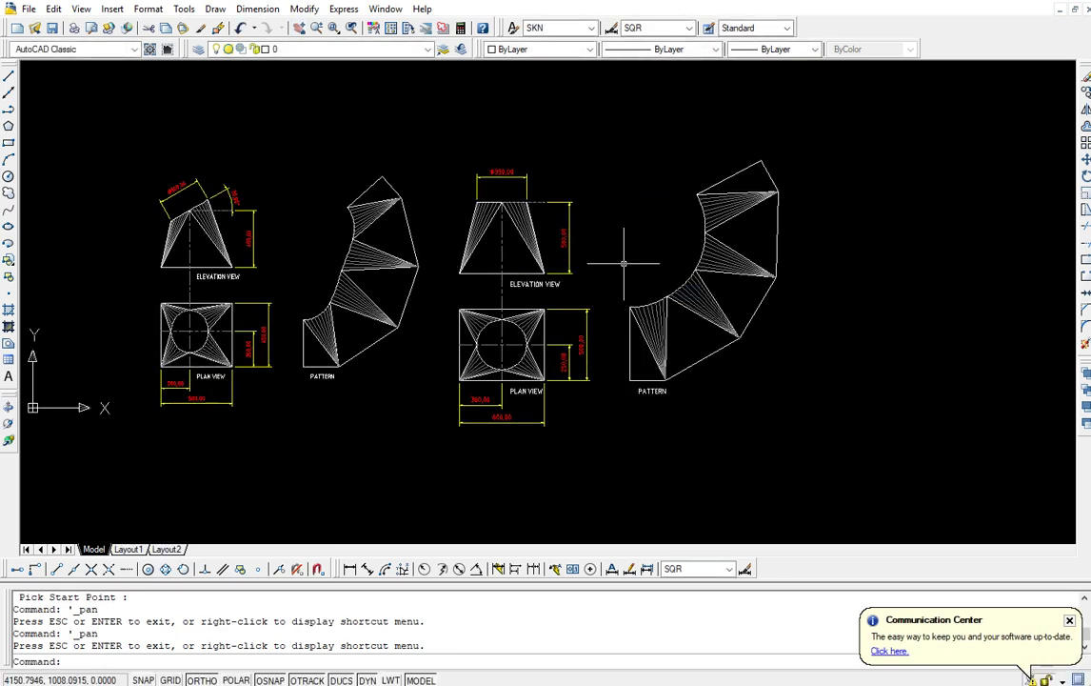
- Rerun SQ2R, keeping width 500, reference width 250, length 600 and reference length 300
{"action": "type", "text": "sq2r"}
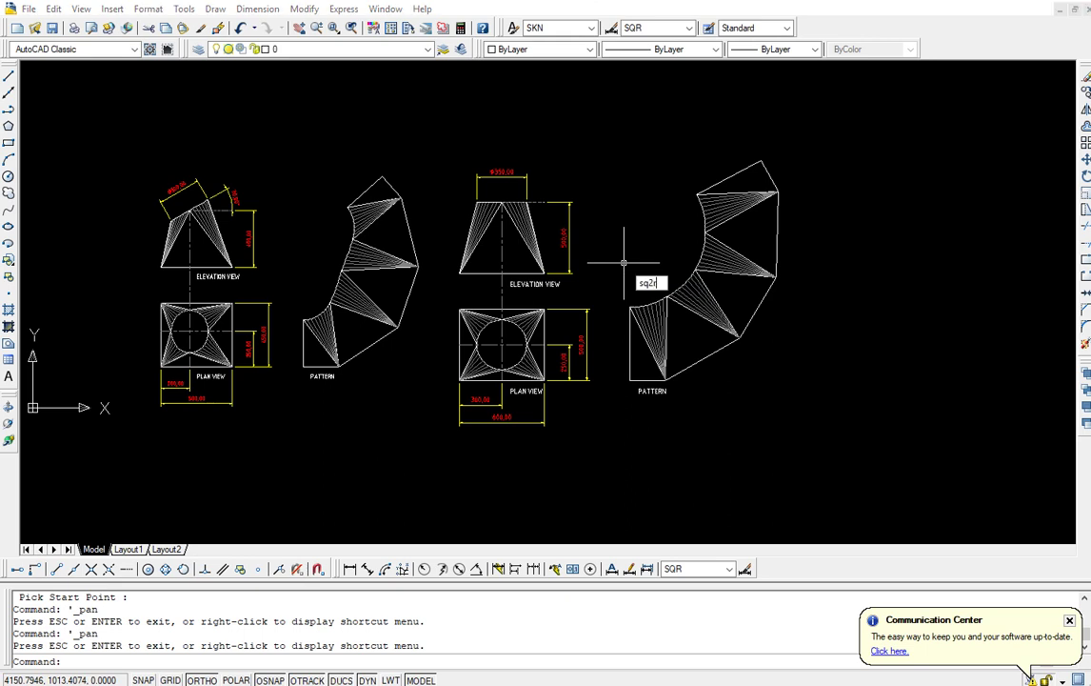
{"action": "key", "text": "Return"}
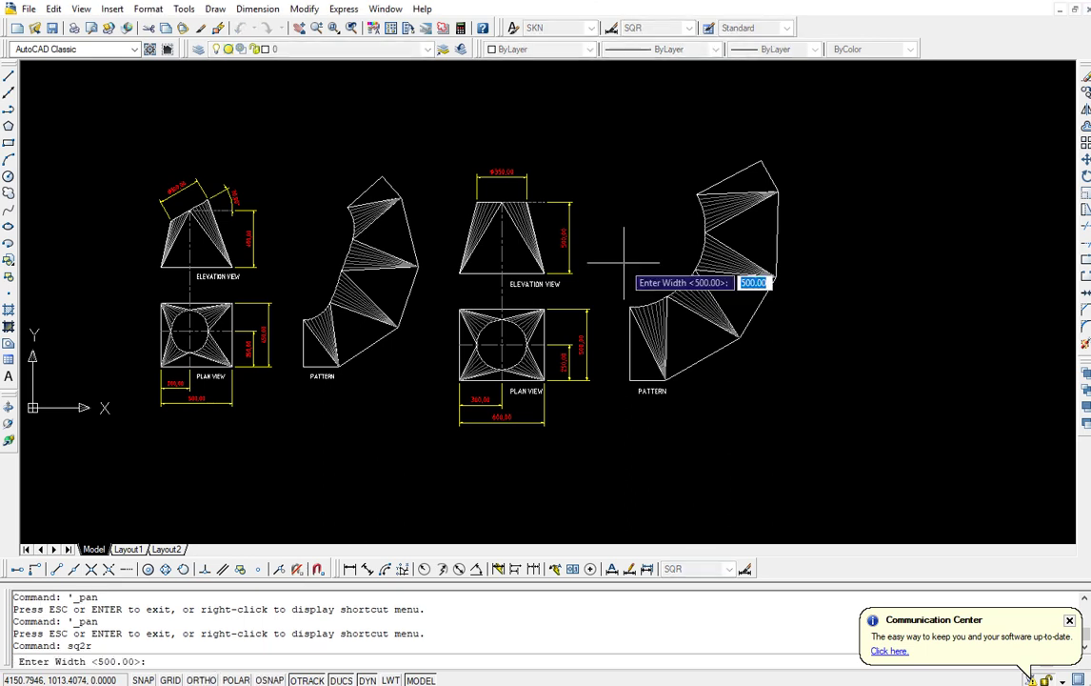
{"action": "key", "text": "Return"}
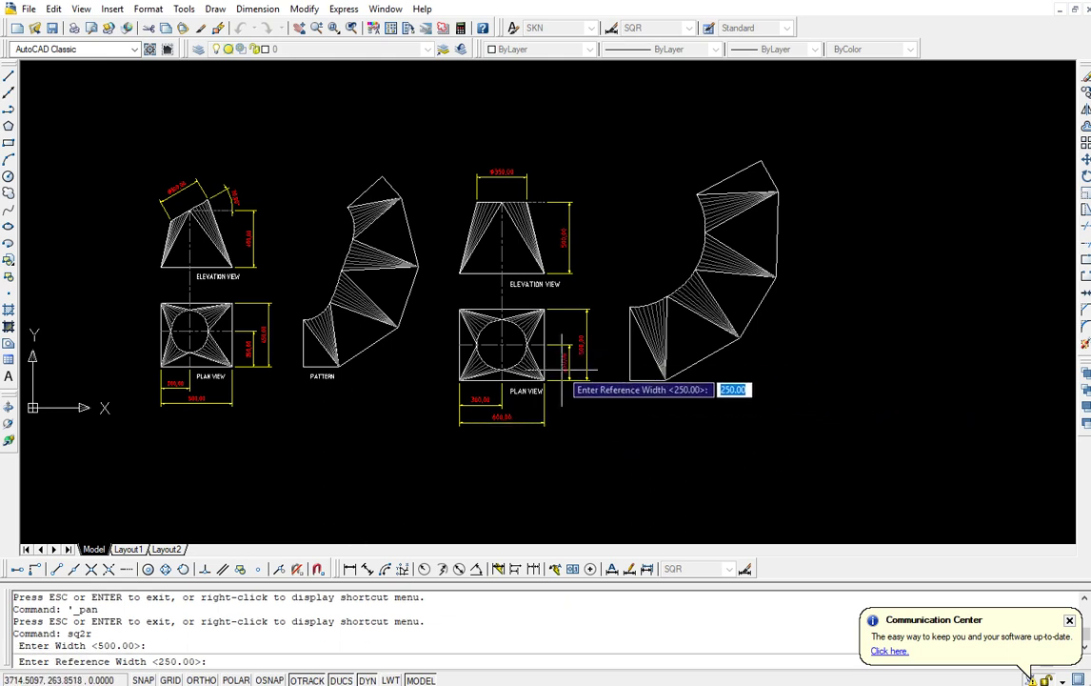
{"action": "key", "text": "Return"}
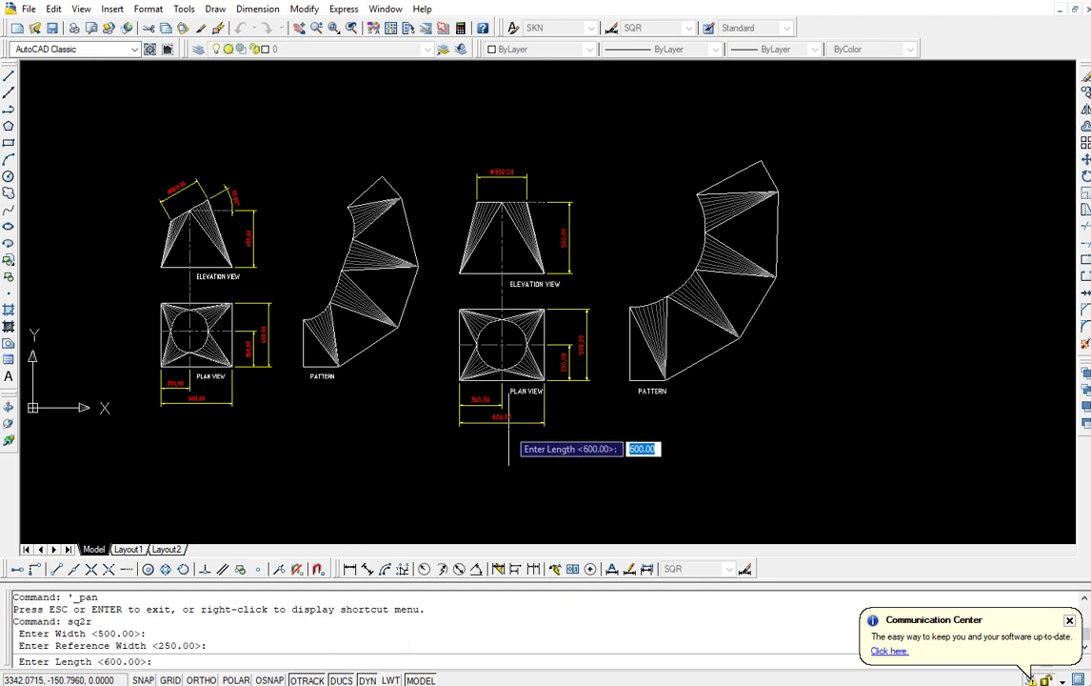
{"action": "scroll", "coordinate": [506, 419], "scroll_direction": "up", "scroll_amount": 1}
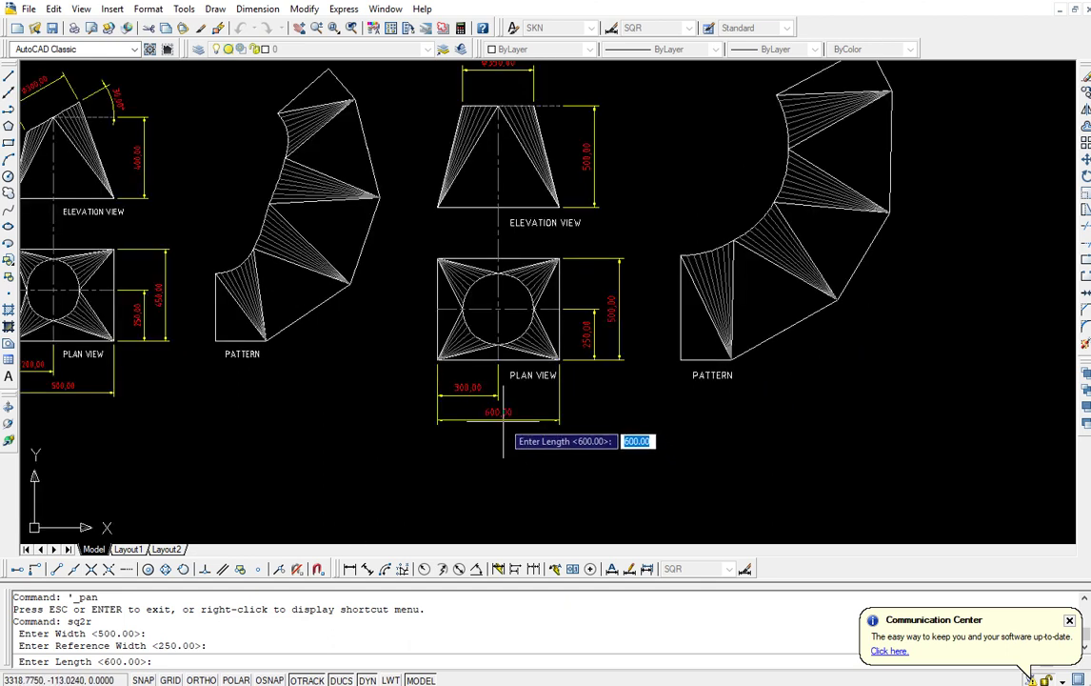
{"action": "key", "text": "Return"}
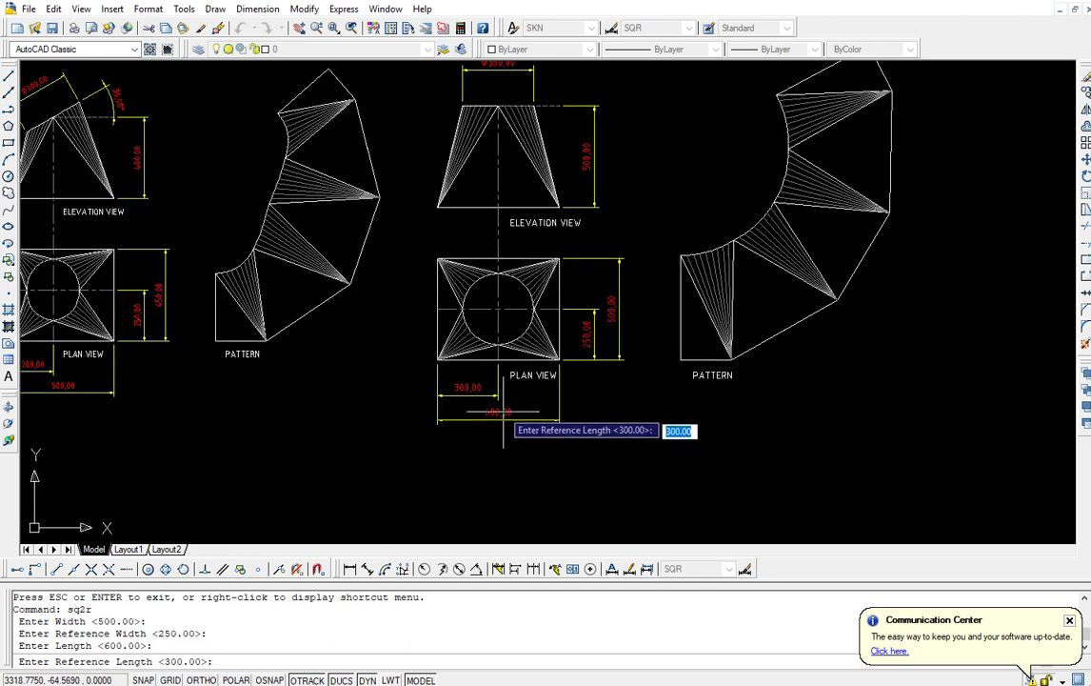
{"action": "key", "text": "Return"}
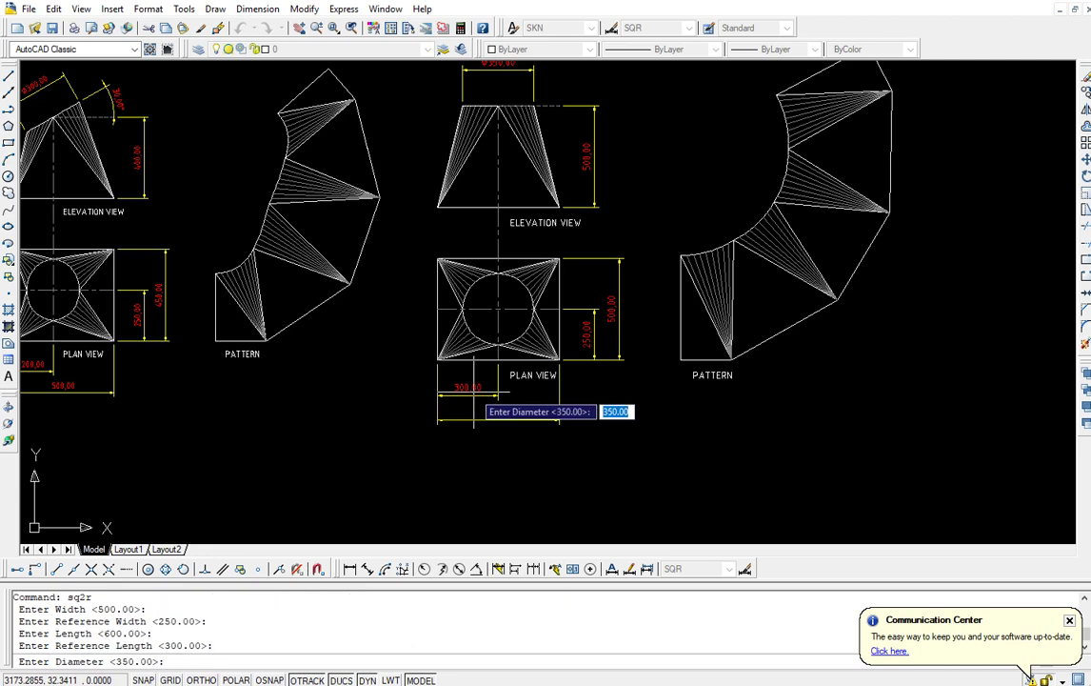
- Pan to see the elevation, then accept diameter 350 and height 500 and enter a 45° cut
{"action": "scroll", "coordinate": [528, 160], "scroll_direction": "up", "scroll_amount": 2}
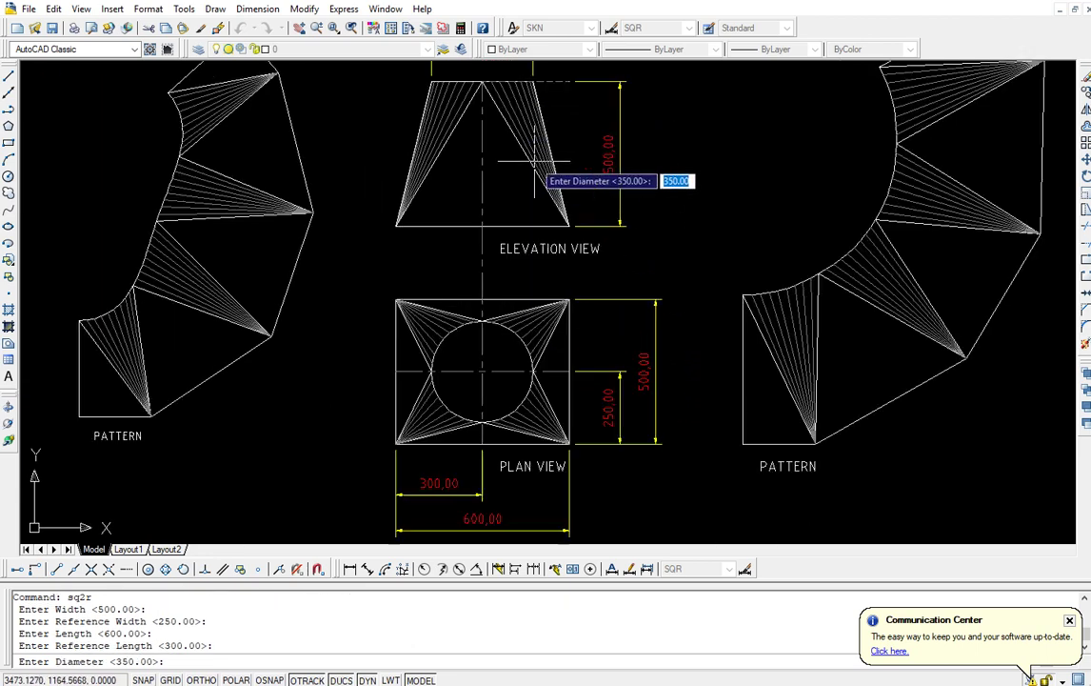
{"action": "left_click", "coordinate": [299, 27]}
{"action": "left_click_drag", "start_coordinate": [514, 134], "coordinate": [490, 249]}
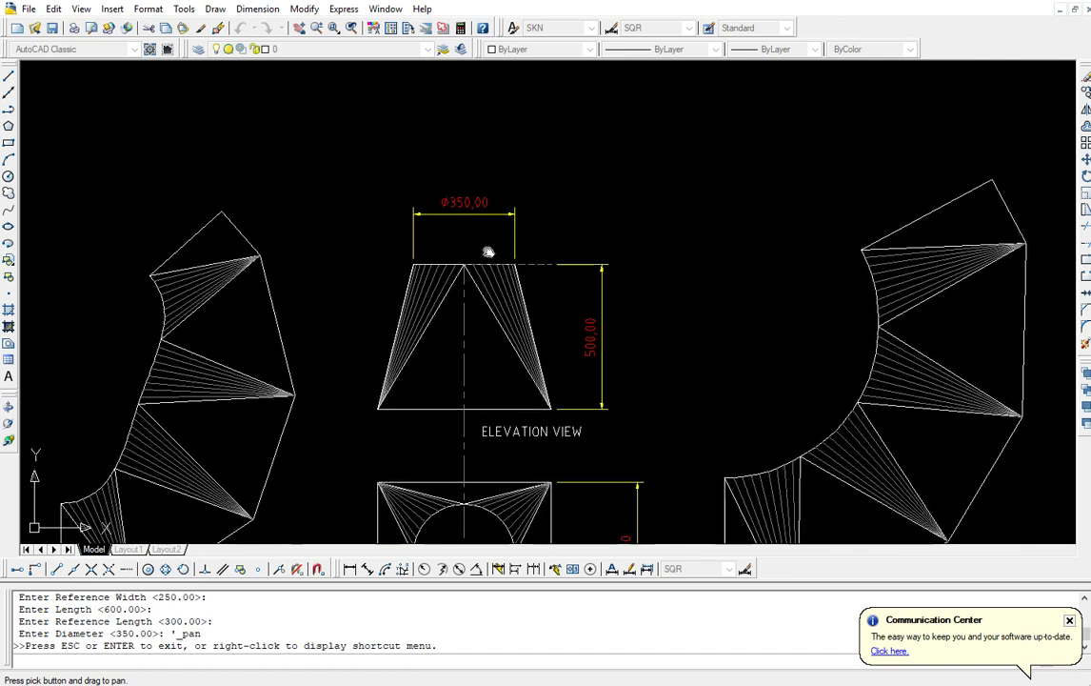
{"action": "right_click", "coordinate": [486, 244]}
{"action": "left_click", "coordinate": [491, 248]}
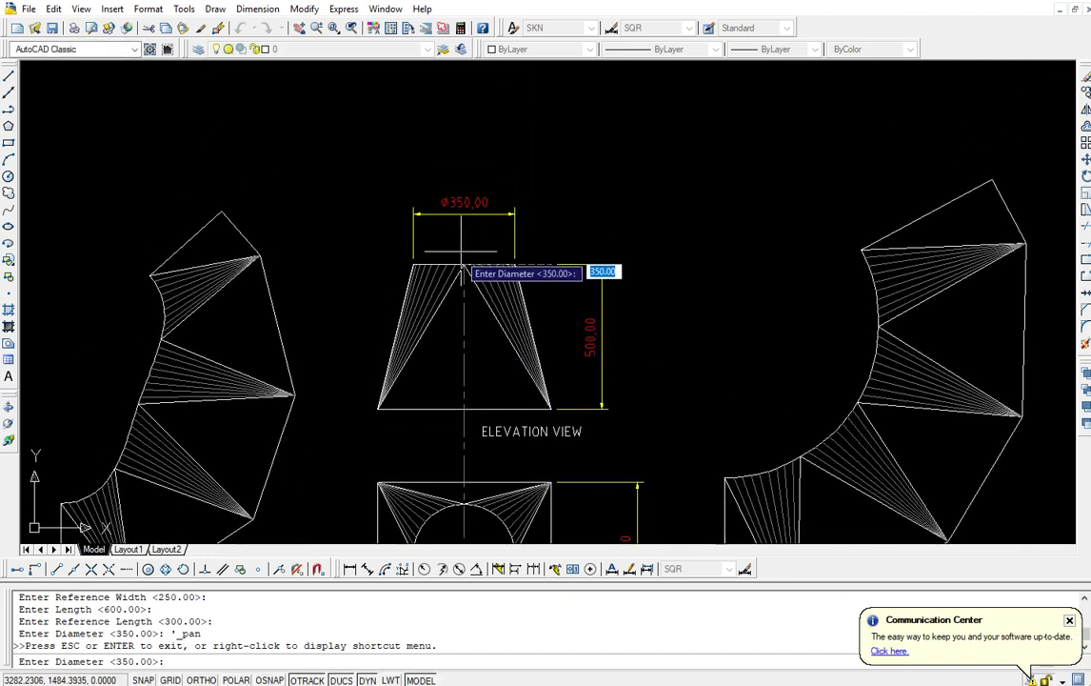
{"action": "key", "text": "Return"}
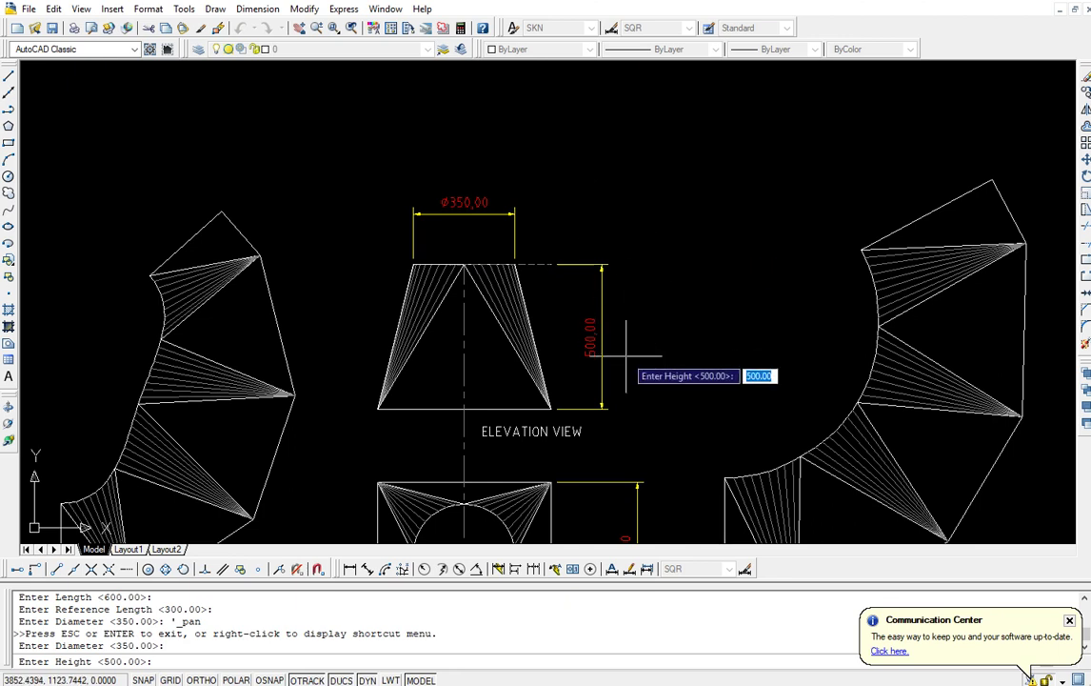
{"action": "key", "text": "Return"}
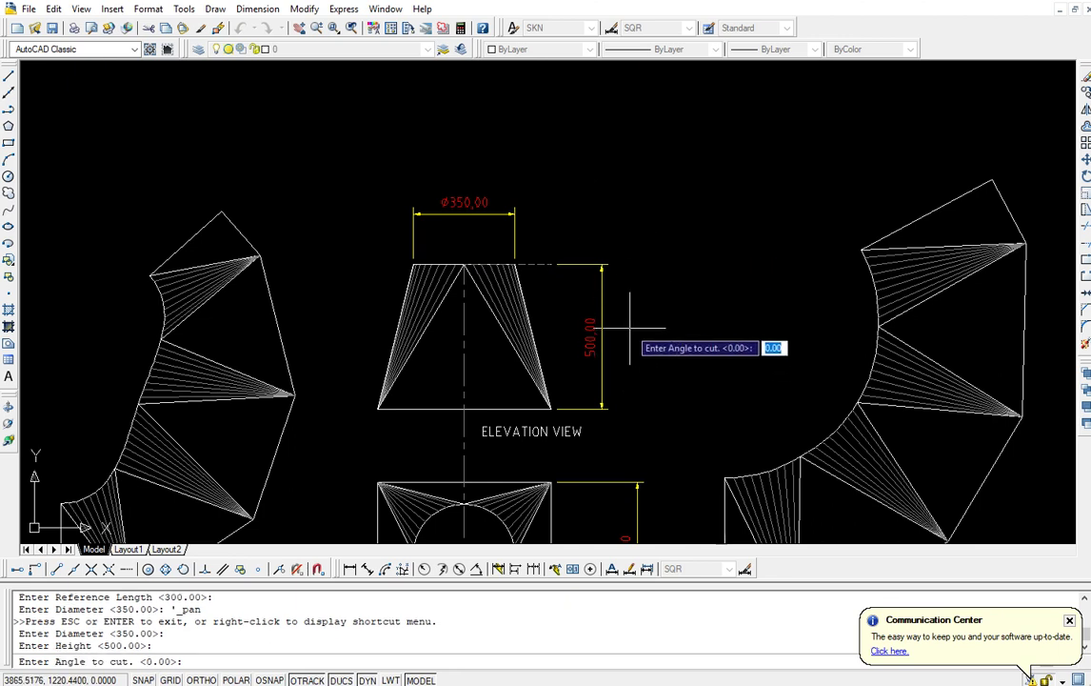
{"action": "type", "text": "45"}
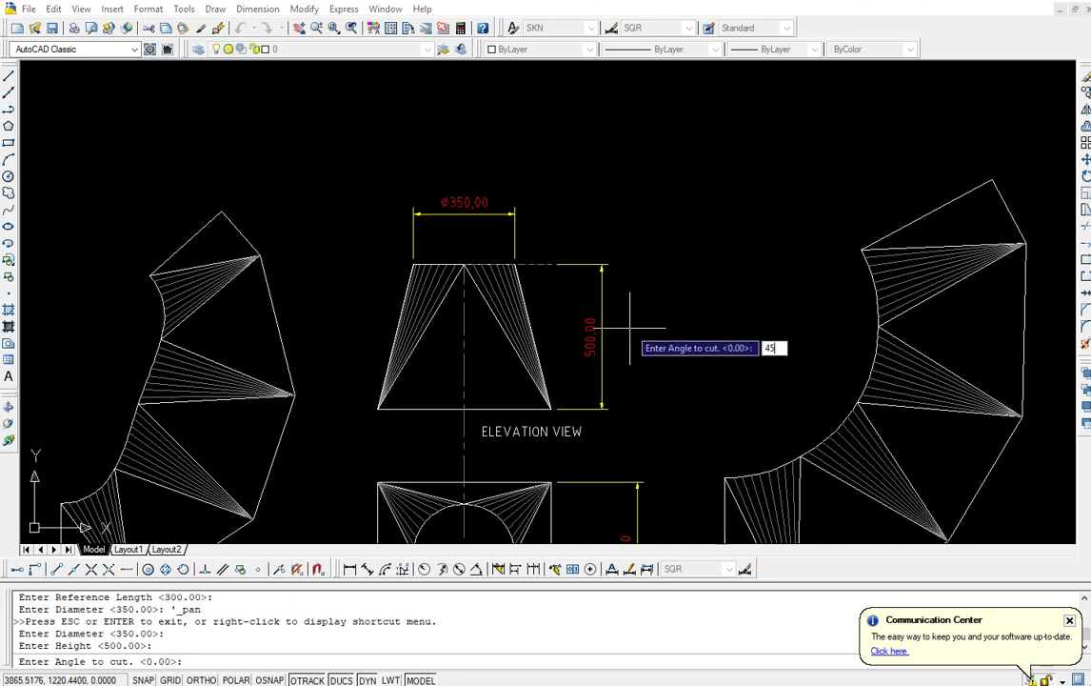
{"action": "key", "text": "Return"}
- Pan left to free space and place the 45° transition set right of the second set
{"action": "scroll", "coordinate": [629, 326], "scroll_direction": "down", "scroll_amount": 3}
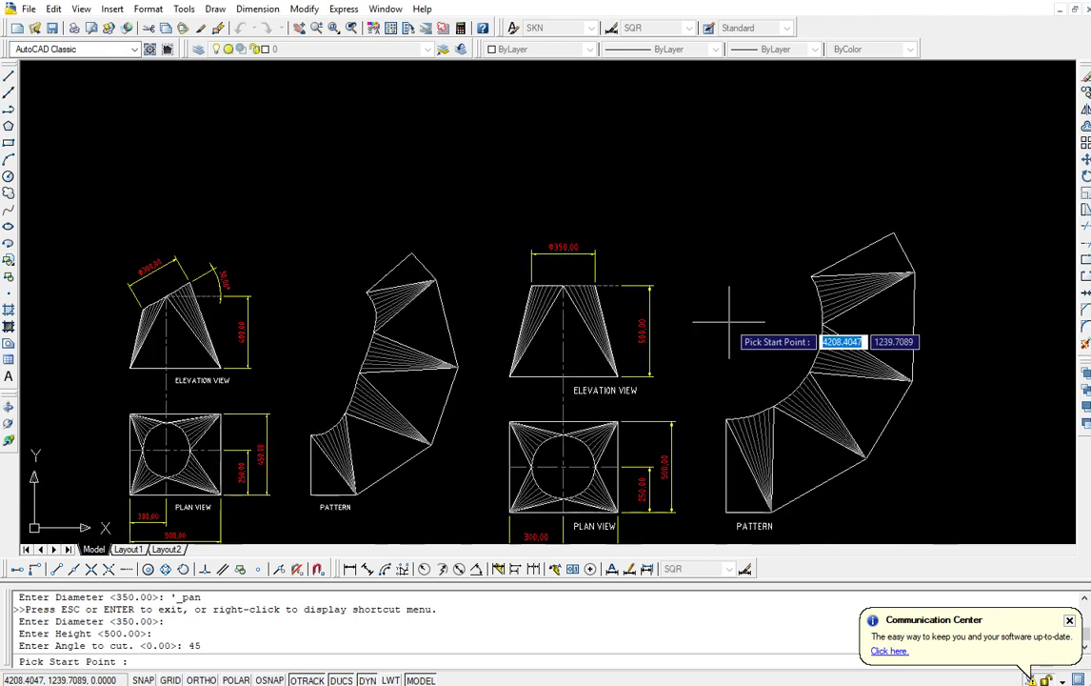
{"action": "left_click", "coordinate": [300, 33]}
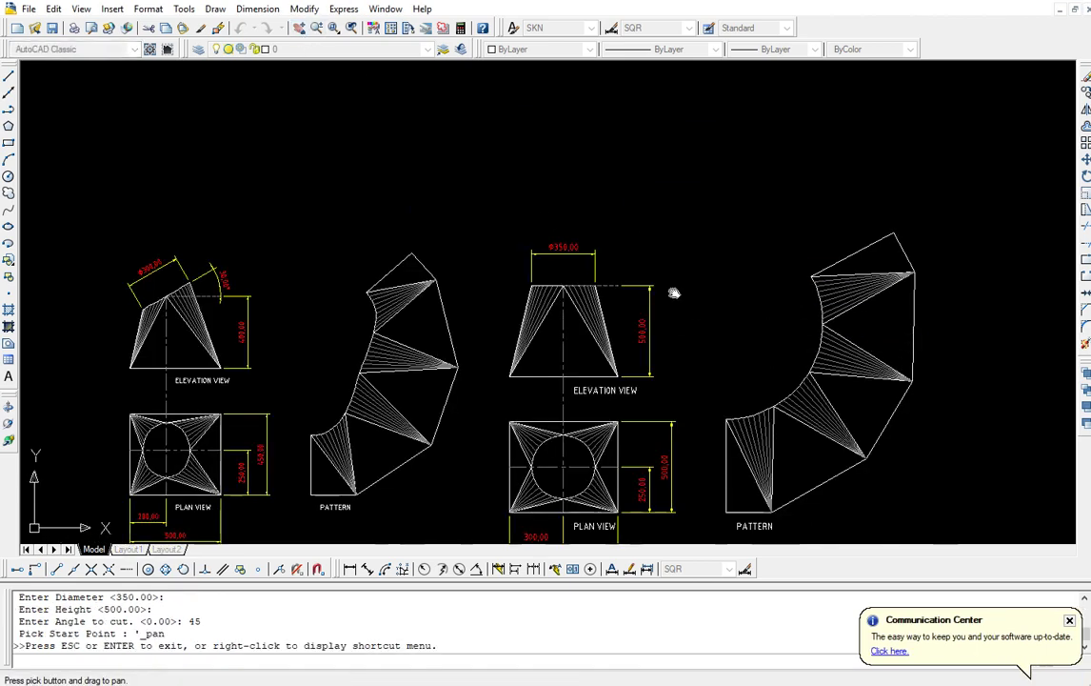
{"action": "mouse_move", "coordinate": [683, 322]}
{"action": "left_mouse_down"}
{"action": "mouse_move", "coordinate": [704, 307]}
{"action": "mouse_move", "coordinate": [475, 253]}
{"action": "left_mouse_up"}
{"action": "right_click", "coordinate": [524, 265]}
{"action": "left_click", "coordinate": [538, 266]}
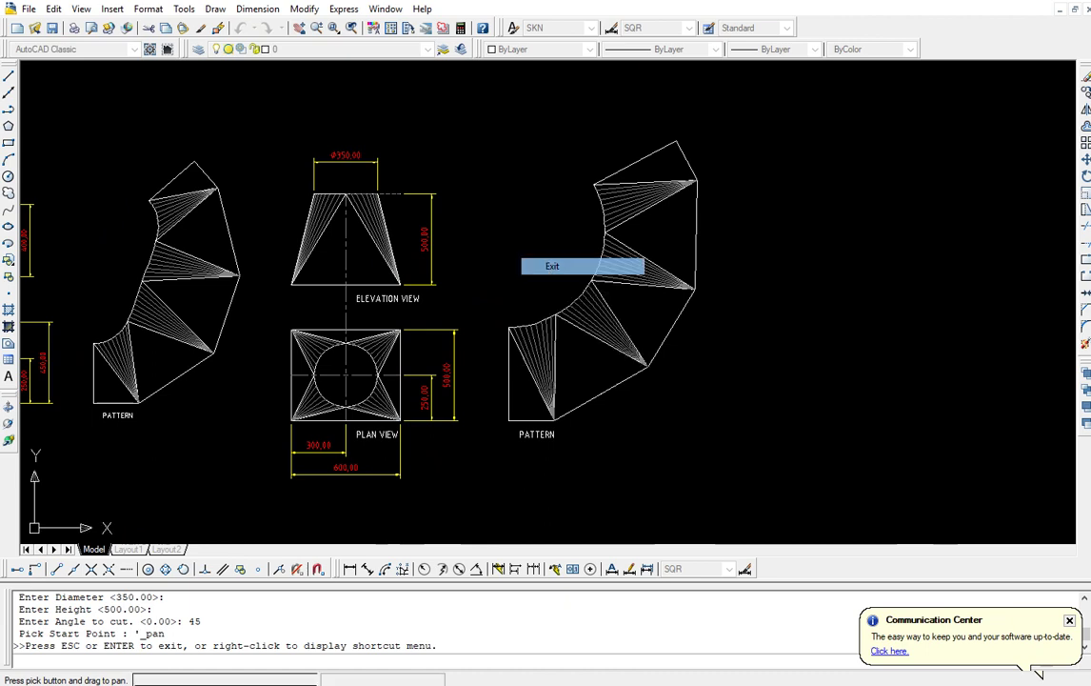
{"action": "left_click", "coordinate": [839, 291]}
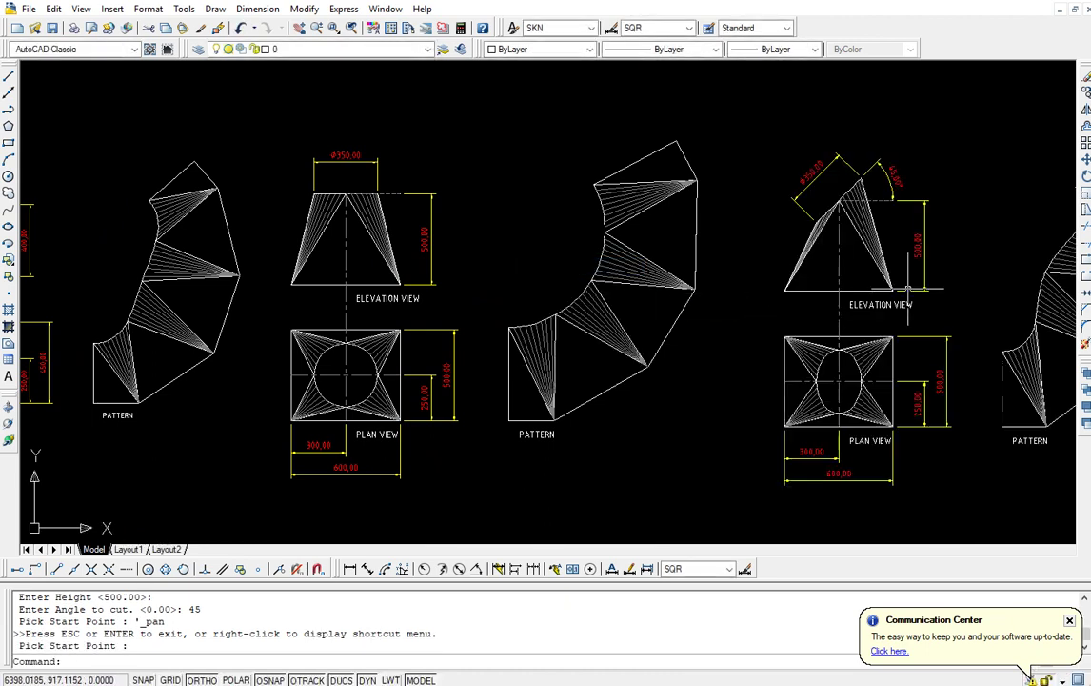
{"action": "left_click", "coordinate": [299, 27]}
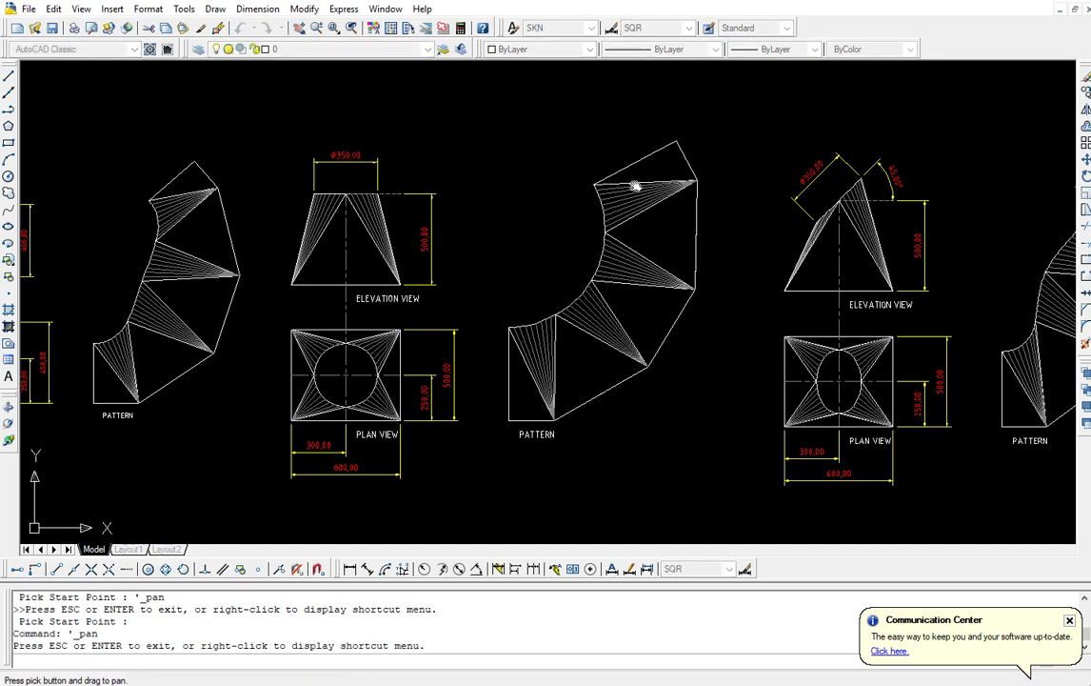
{"action": "left_click_drag", "start_coordinate": [830, 305], "coordinate": [830, 276]}
{"action": "right_click", "coordinate": [829, 275]}
{"action": "left_click", "coordinate": [843, 287]}
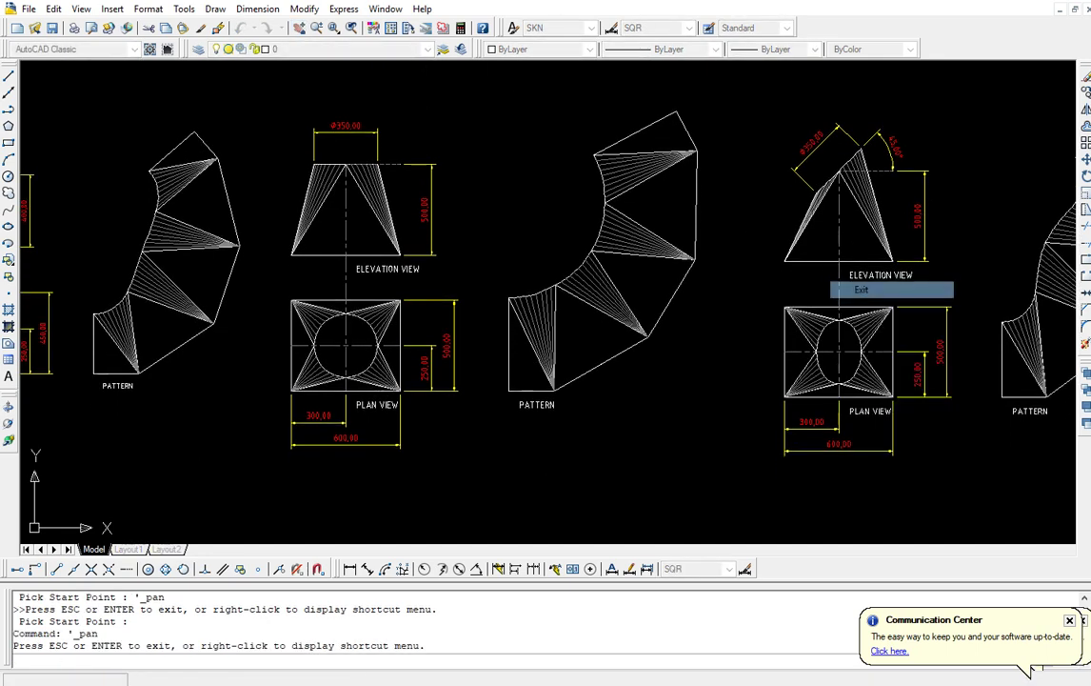
- Zoom All, then pan to centre the right-hand 45° transition set
{"action": "type", "text": "z"}
{"action": "key", "text": "Return"}
{"action": "type", "text": "a"}
{"action": "key", "text": "Return"}
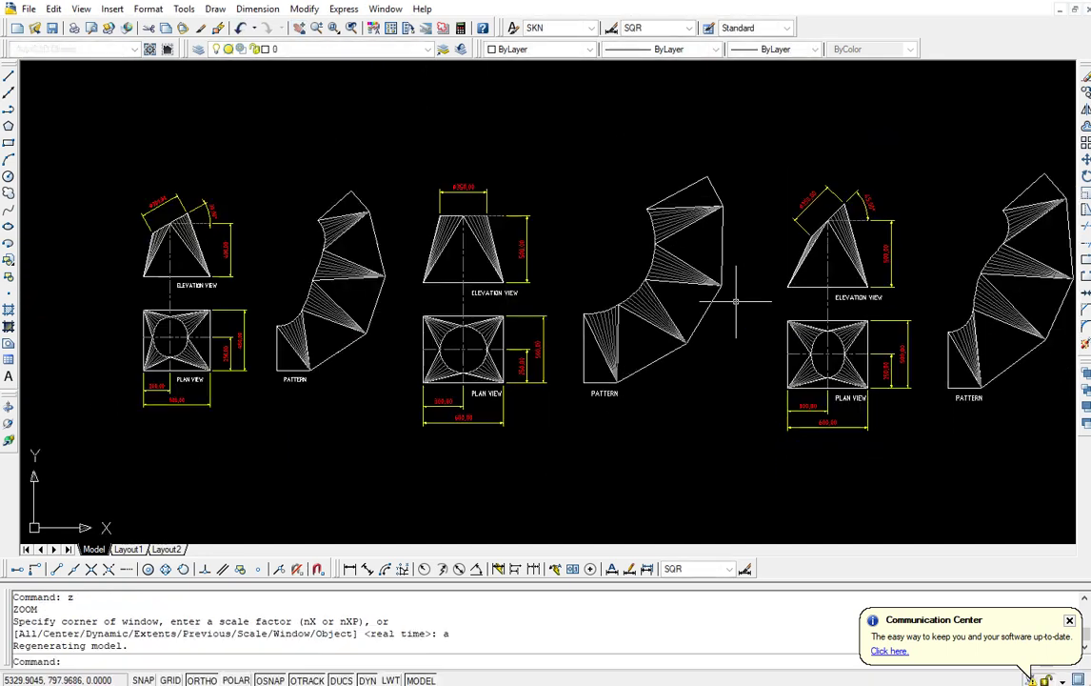
{"action": "left_click", "coordinate": [299, 28]}
{"action": "left_click_drag", "start_coordinate": [816, 286], "coordinate": [495, 293]}
{"action": "scroll", "coordinate": [580, 310], "scroll_direction": "up", "scroll_amount": 3}
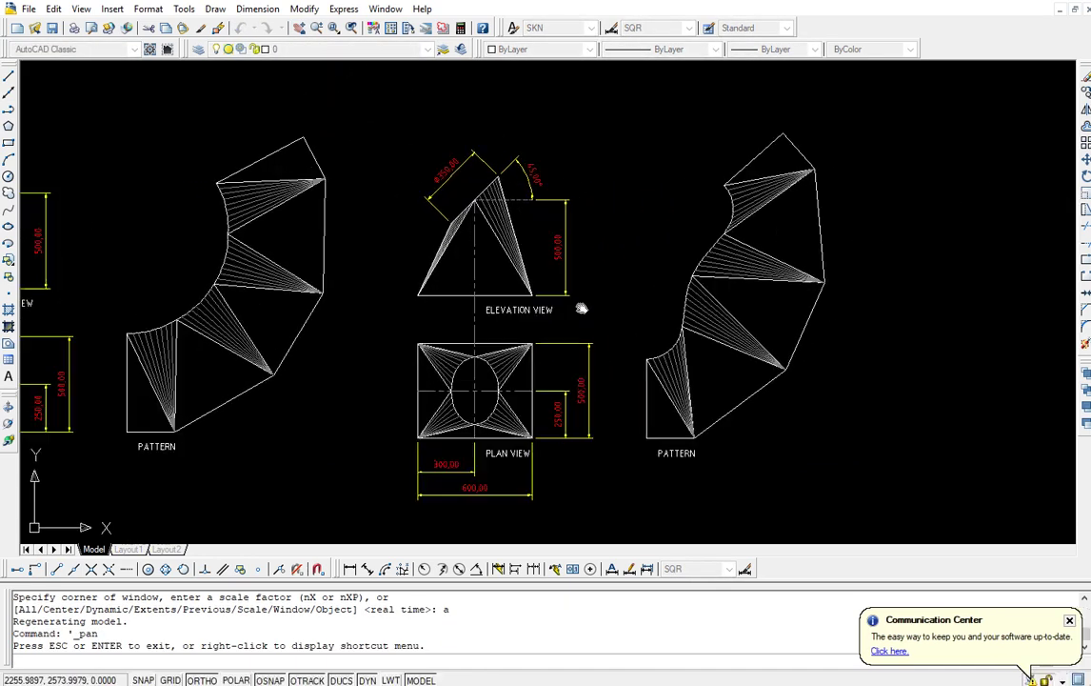
{"action": "scroll", "coordinate": [581, 308], "scroll_direction": "down", "scroll_amount": 2}
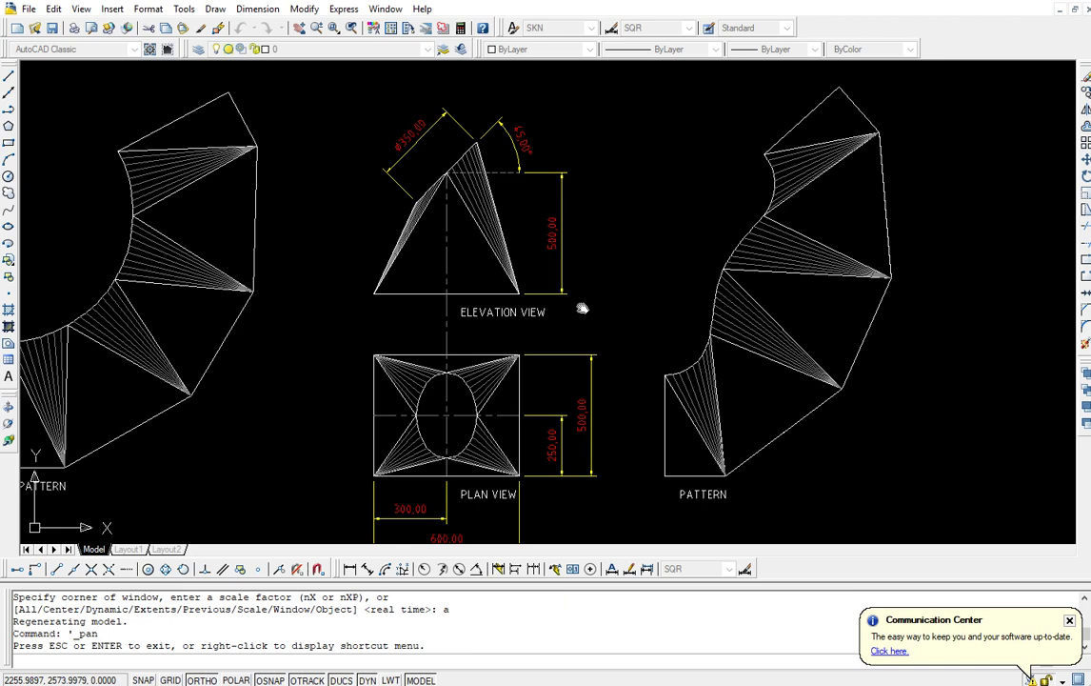
{"action": "left_click_drag", "start_coordinate": [582, 309], "coordinate": [583, 286]}
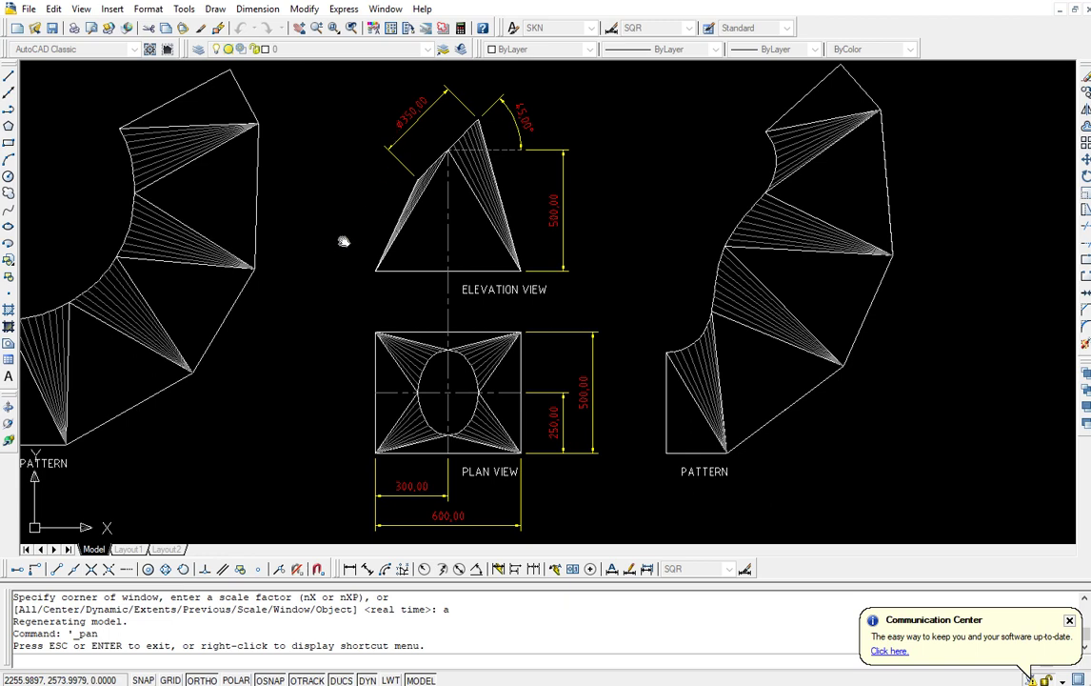
- Pan right across the middle set to bring the first transition set into view
{"action": "left_click_drag", "start_coordinate": [344, 241], "coordinate": [596, 254]}
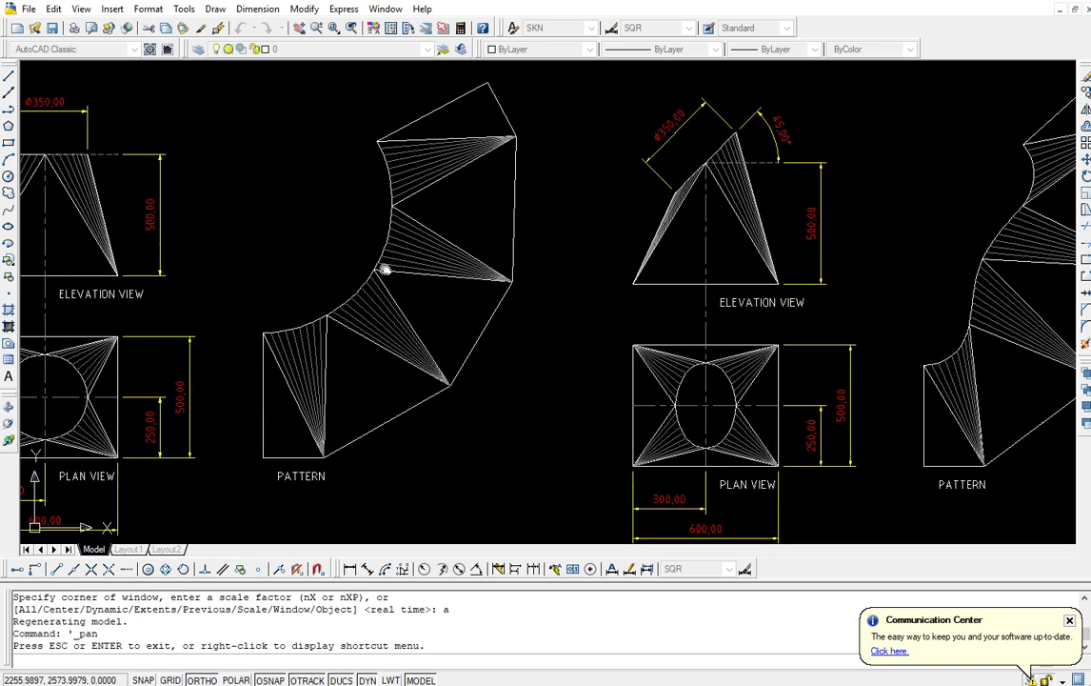
{"action": "left_click_drag", "start_coordinate": [362, 261], "coordinate": [464, 253]}
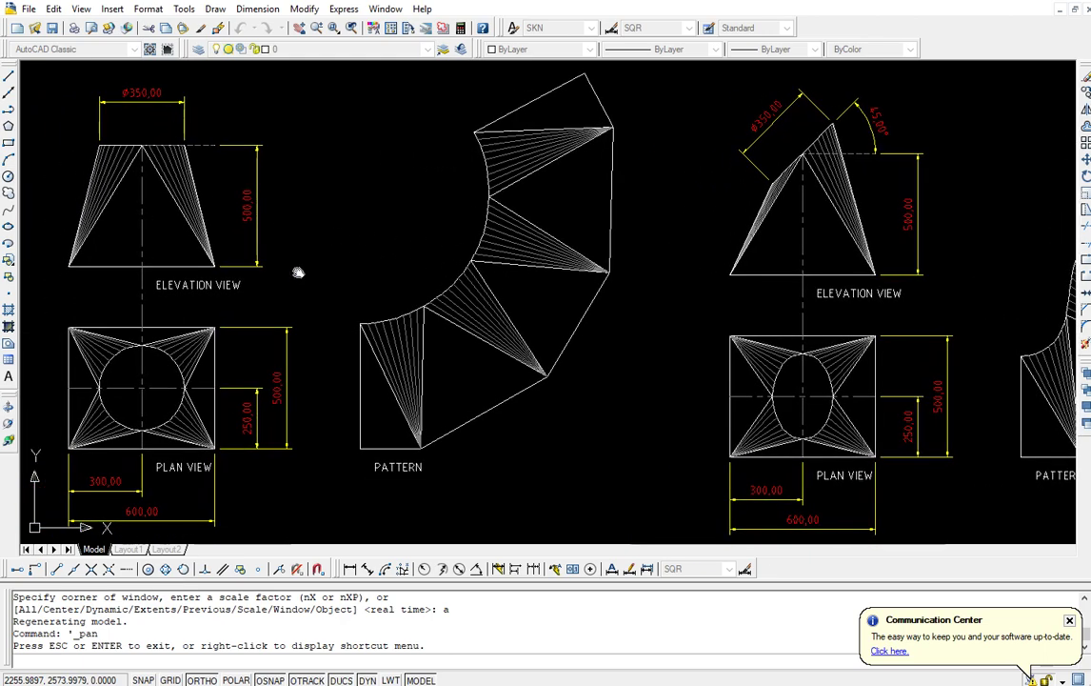
{"action": "mouse_move", "coordinate": [206, 223]}
{"action": "left_mouse_down"}
{"action": "mouse_move", "coordinate": [368, 276]}
{"action": "mouse_move", "coordinate": [470, 247]}
{"action": "left_mouse_up"}
{"action": "left_click_drag", "start_coordinate": [286, 247], "coordinate": [422, 245]}
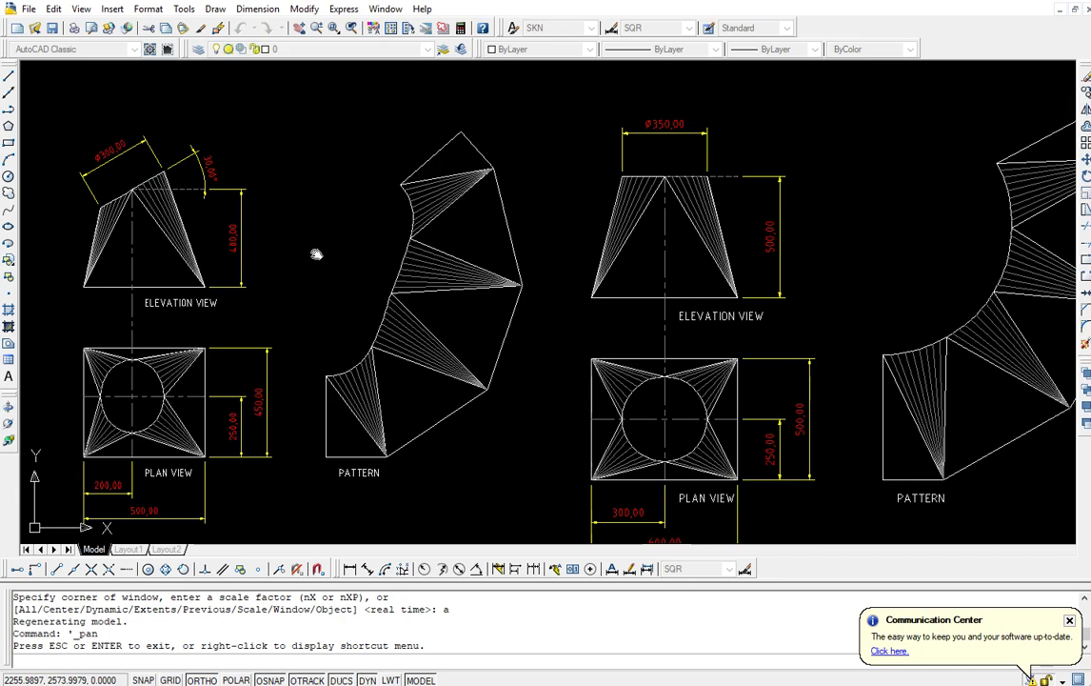
{"action": "mouse_move", "coordinate": [287, 228]}
{"action": "left_mouse_down"}
{"action": "mouse_move", "coordinate": [325, 237]}
{"action": "mouse_move", "coordinate": [312, 236]}
{"action": "left_mouse_up"}
- Pan back left to show the third set and end the pan
{"action": "scroll", "coordinate": [300, 238], "scroll_direction": "down", "scroll_amount": 2}
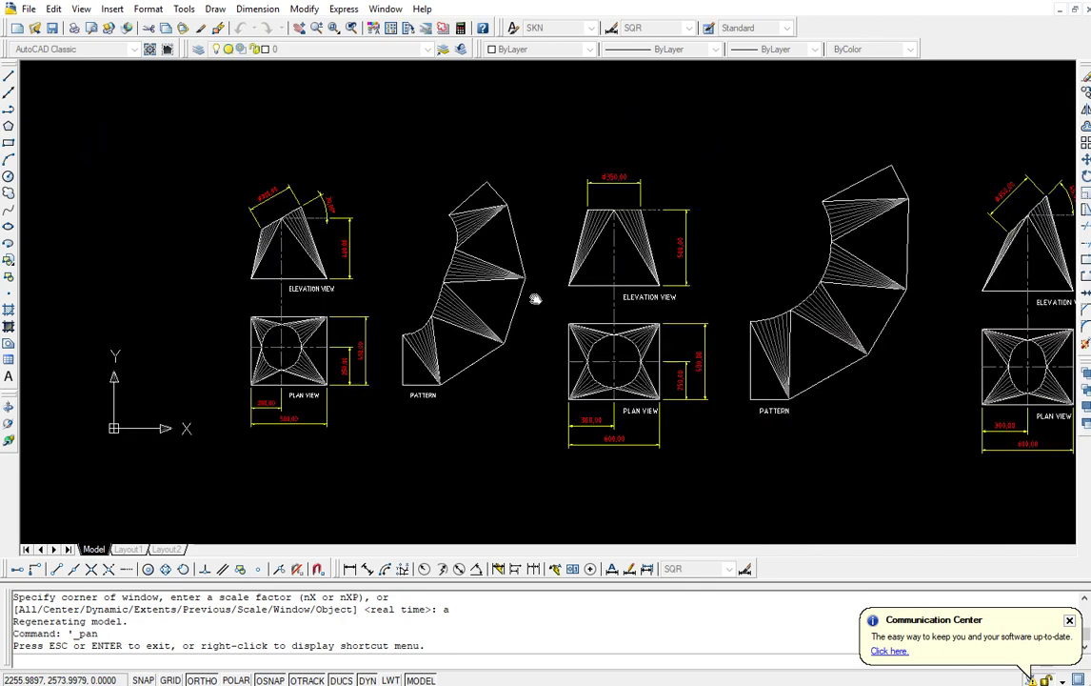
{"action": "left_click_drag", "start_coordinate": [607, 282], "coordinate": [585, 288]}
{"action": "mouse_move", "coordinate": [672, 301]}
{"action": "left_mouse_down"}
{"action": "mouse_move", "coordinate": [593, 297]}
{"action": "mouse_move", "coordinate": [570, 283]}
{"action": "left_mouse_up"}
{"action": "scroll", "coordinate": [570, 283], "scroll_direction": "up", "scroll_amount": 2}
{"action": "scroll", "coordinate": [571, 283], "scroll_direction": "down", "scroll_amount": 1}
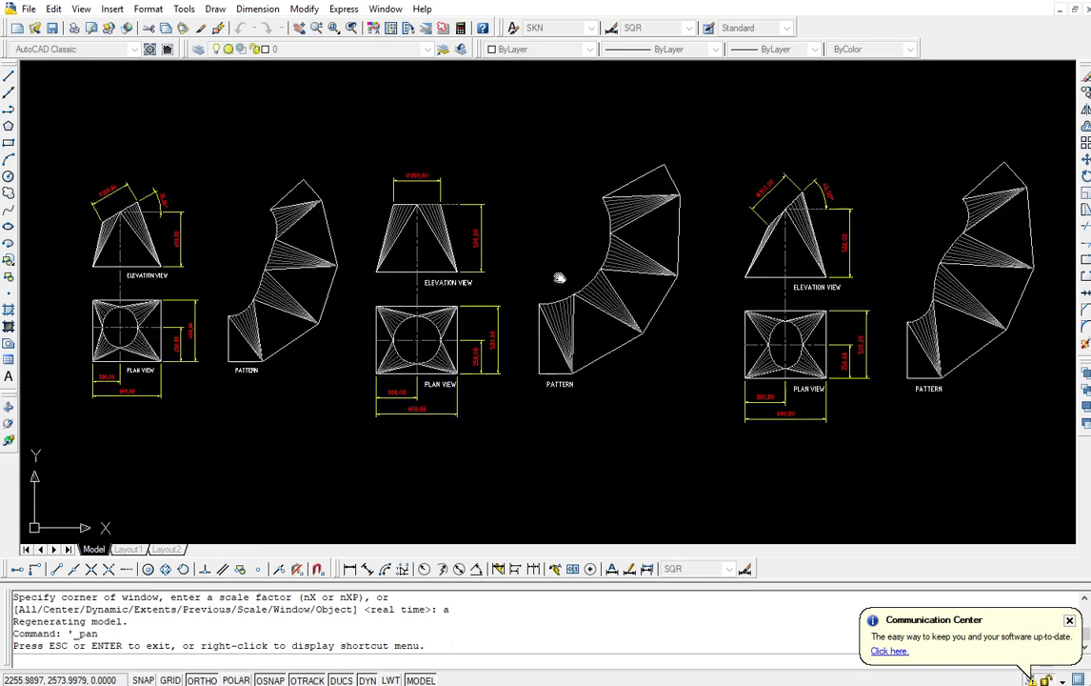
{"action": "right_click", "coordinate": [543, 260]}
{"action": "left_click", "coordinate": [567, 268]}
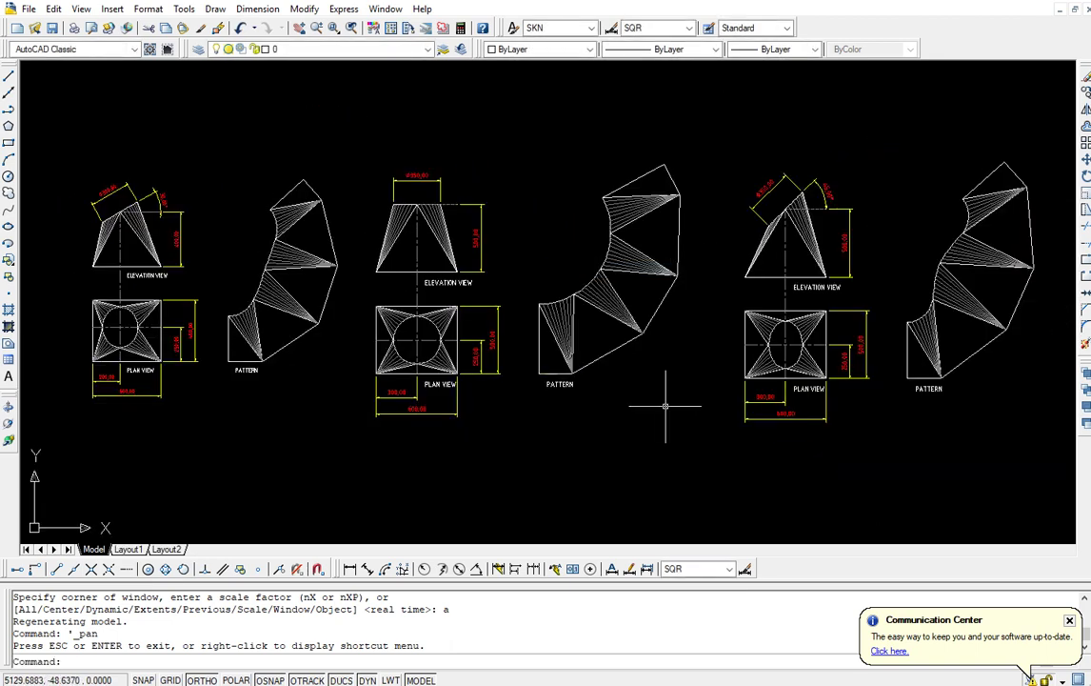